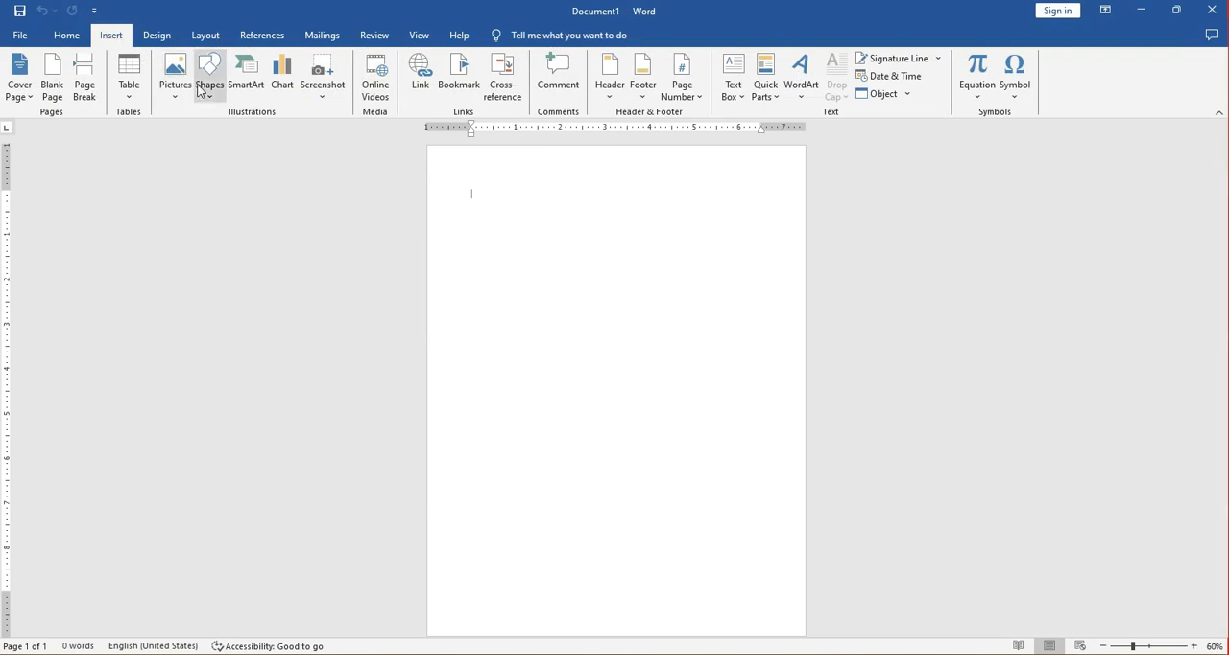
Insert a table with five columns and five rows, and enlarge it slightly in width and height.
{"action": "left_click", "coordinate": [126, 98]}
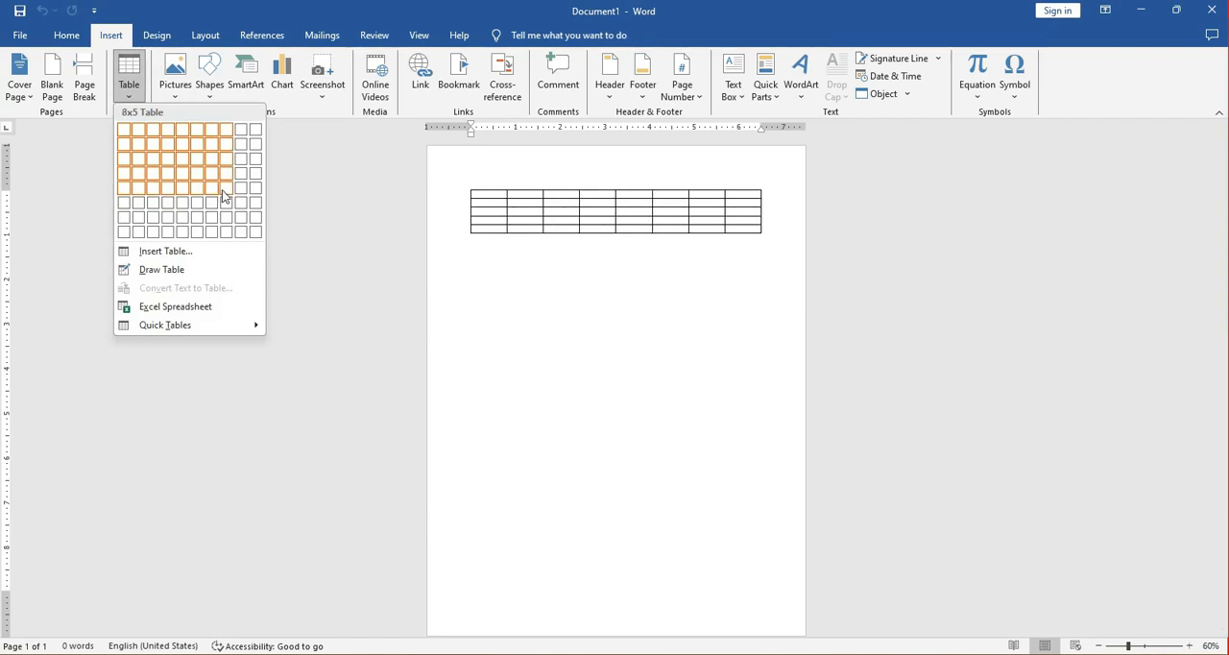
{"action": "left_click", "coordinate": [173, 197]}
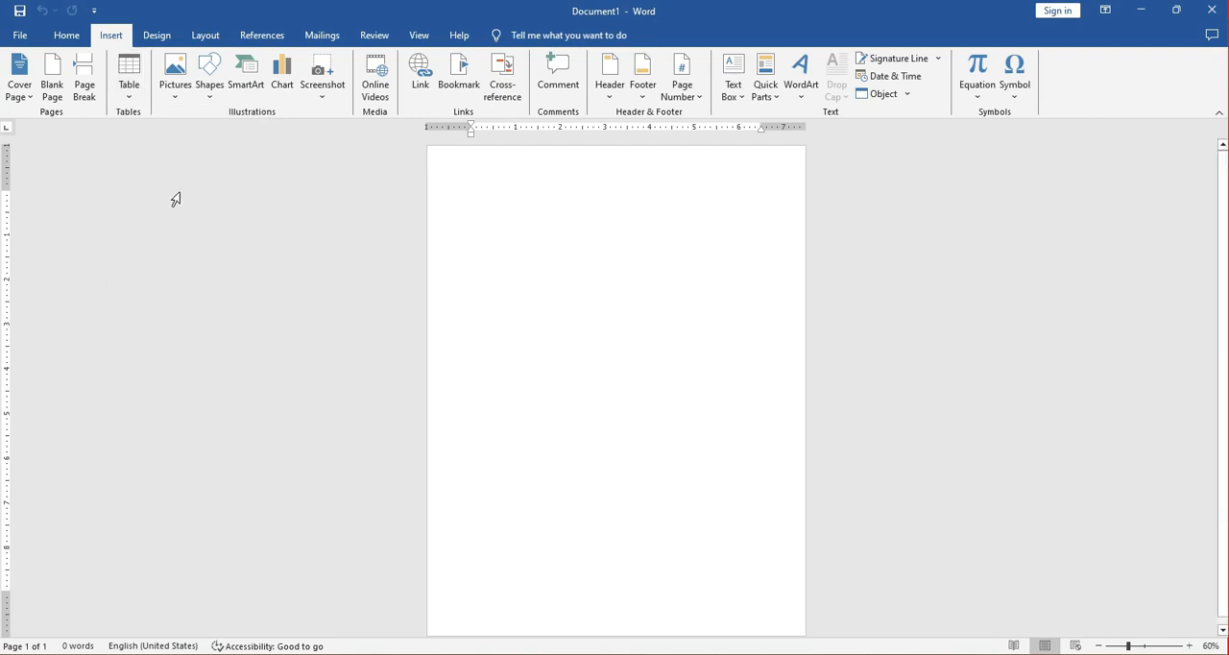
{"action": "left_click_drag", "start_coordinate": [767, 239], "coordinate": [788, 273]}
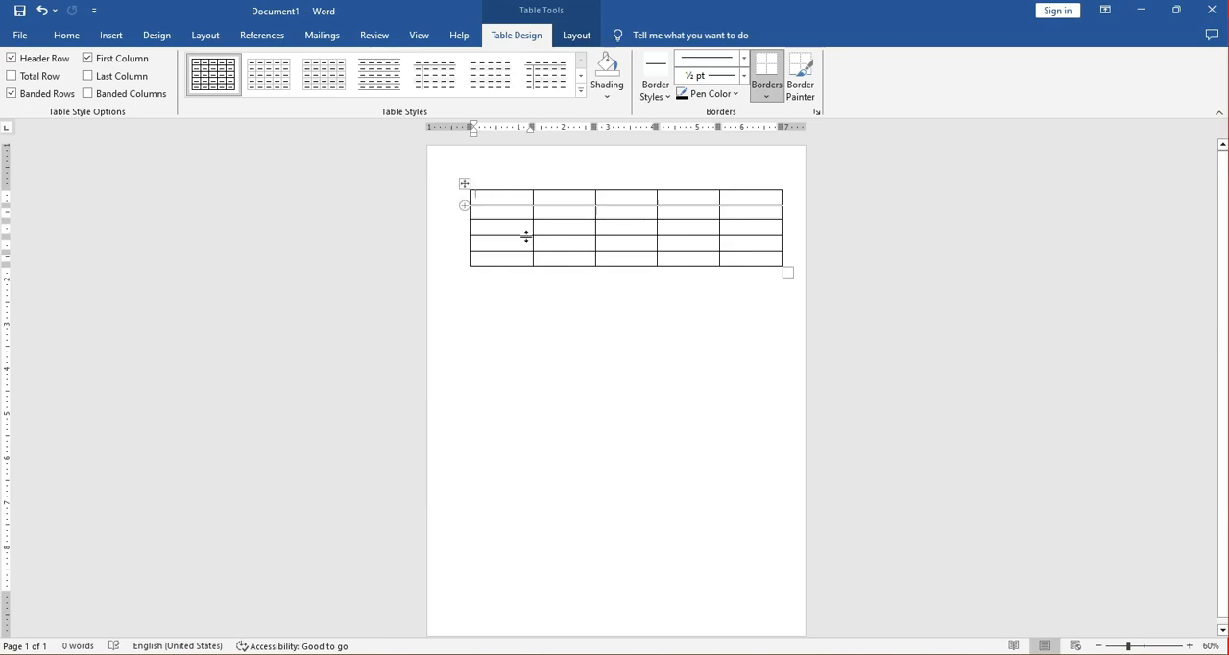
Enter NAME and TOWN as the headings in the first two cells of the table's top row.
{"action": "left_click", "coordinate": [1189, 646]}
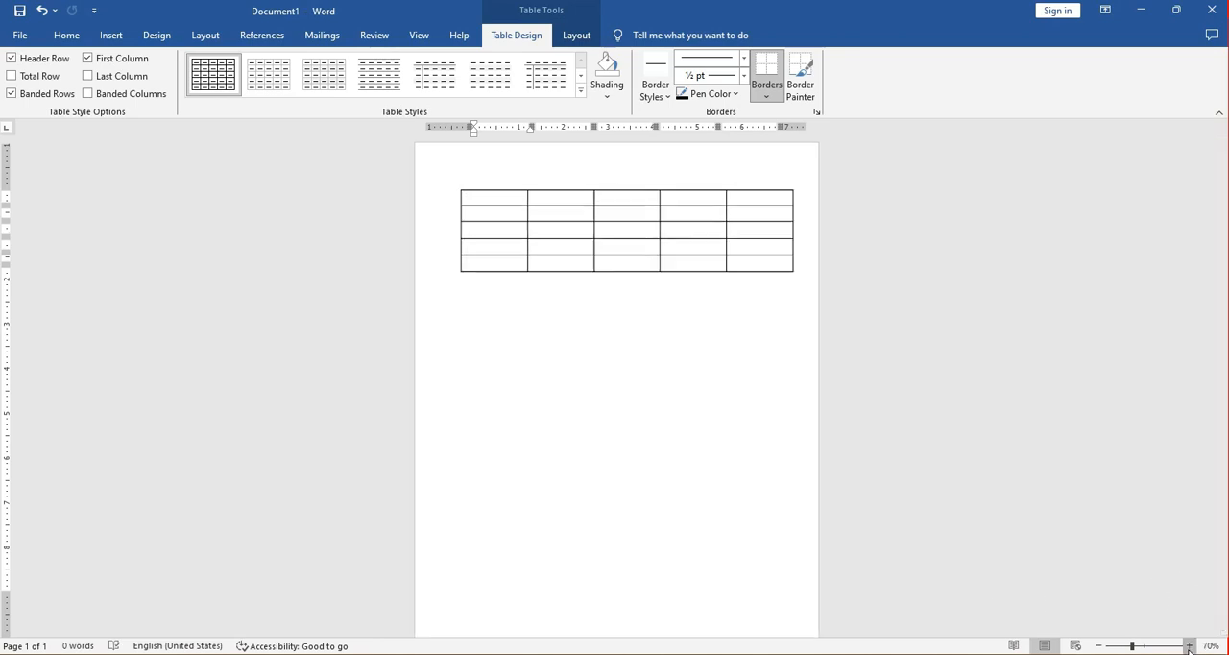
{"action": "left_click", "coordinate": [1189, 645]}
{"action": "left_click", "coordinate": [1189, 646]}
{"action": "left_click", "coordinate": [1189, 645]}
{"action": "left_click", "coordinate": [1189, 645]}
{"action": "left_click", "coordinate": [1189, 646]}
{"action": "scroll", "coordinate": [779, 501], "scroll_direction": "up", "scroll_amount": 1}
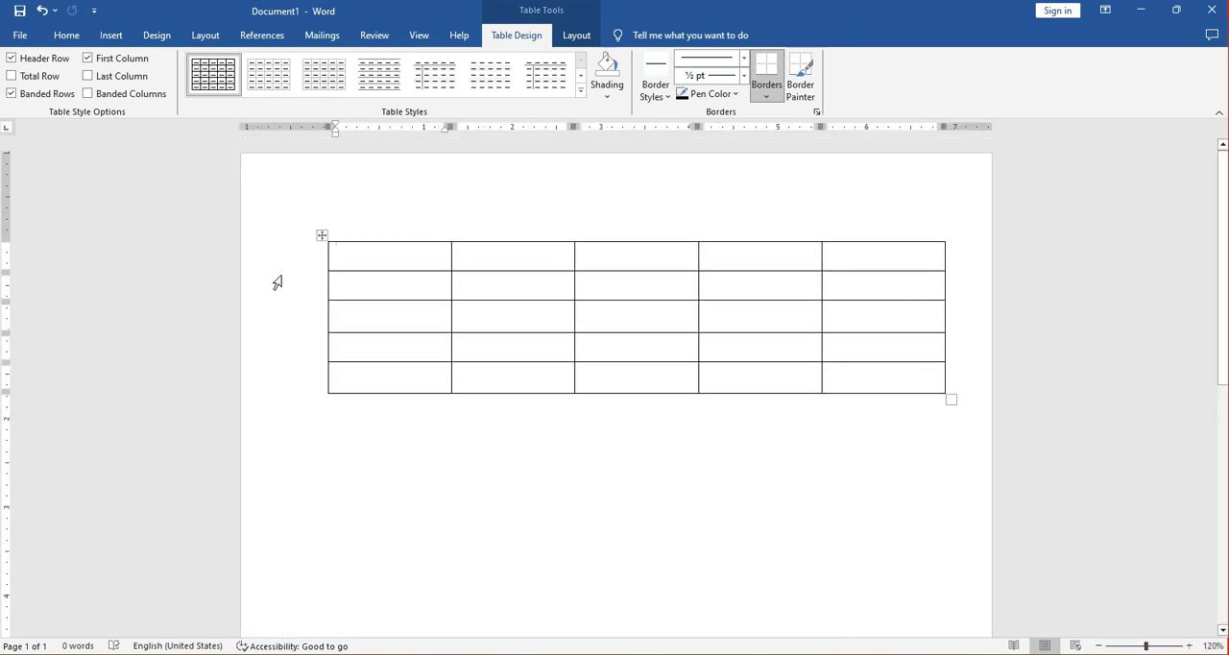
{"action": "left_click", "coordinate": [322, 235]}
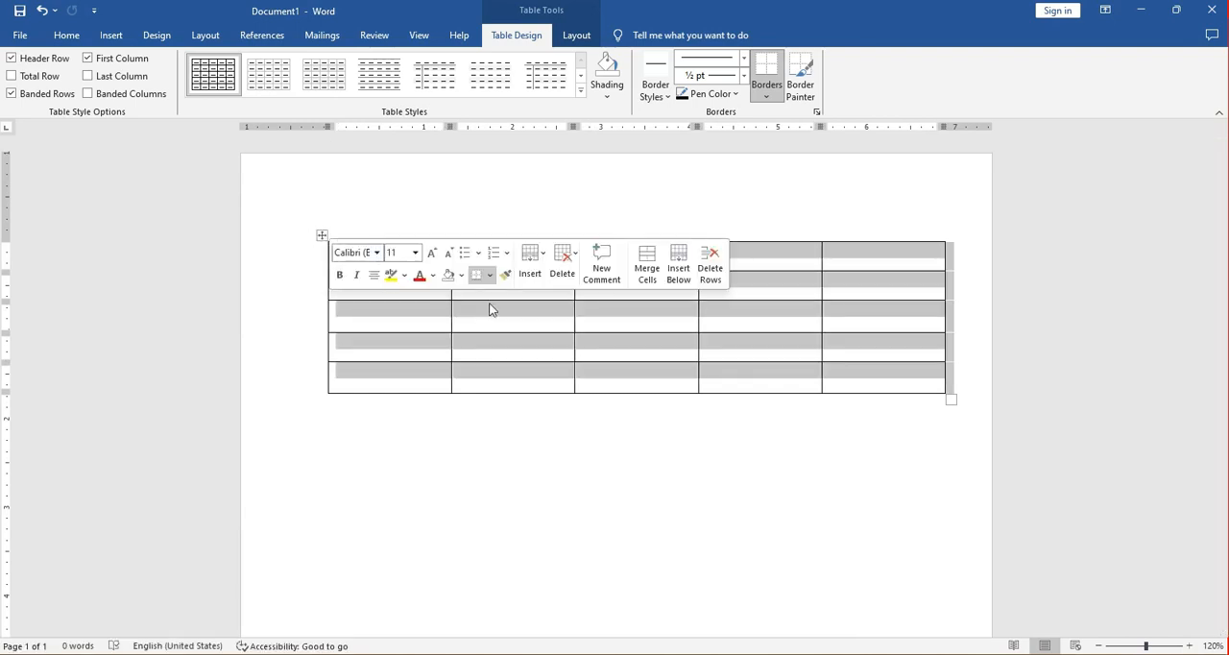
{"action": "left_click", "coordinate": [615, 353]}
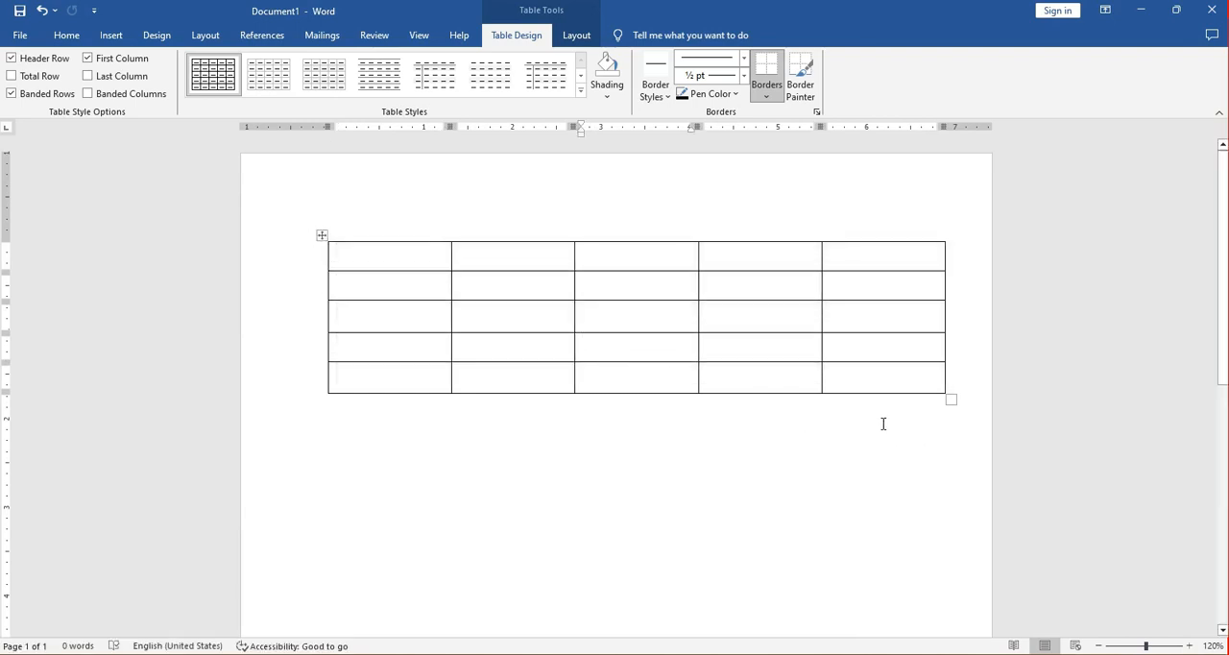
{"action": "left_click", "coordinate": [393, 261]}
{"action": "type", "text": "NAME"}
{"action": "key", "text": "Tab"}
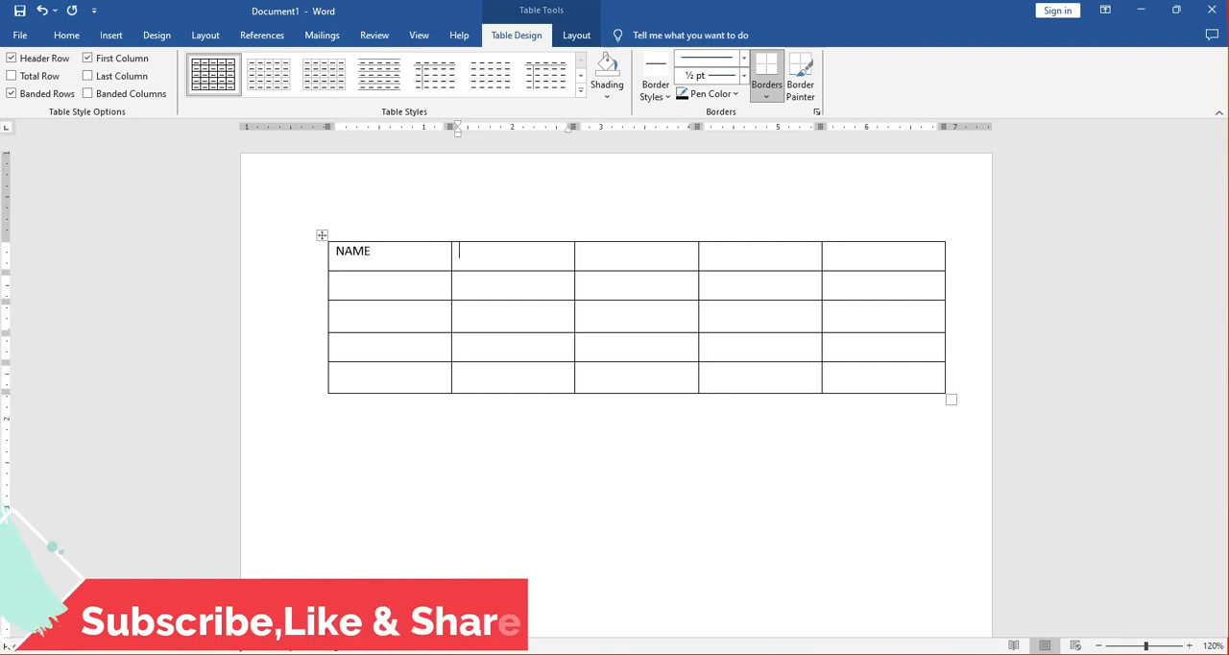
{"action": "type", "text": "TOWN"}
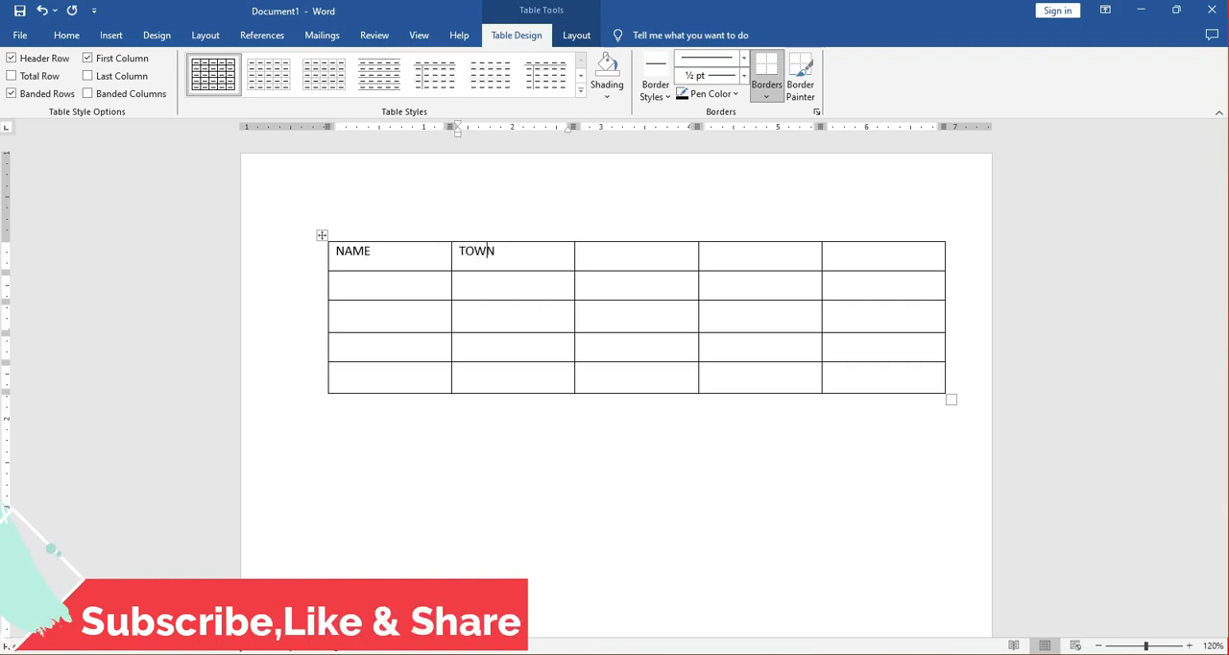
Enter COUNTRY, TEL and ADDRESS as the headings in the remaining three cells of the top row.
{"action": "key", "text": "Tab"}
{"action": "type", "text": "COUNTY"}
{"action": "key", "text": "BackSpace"}
{"action": "key", "text": "BackSpace"}
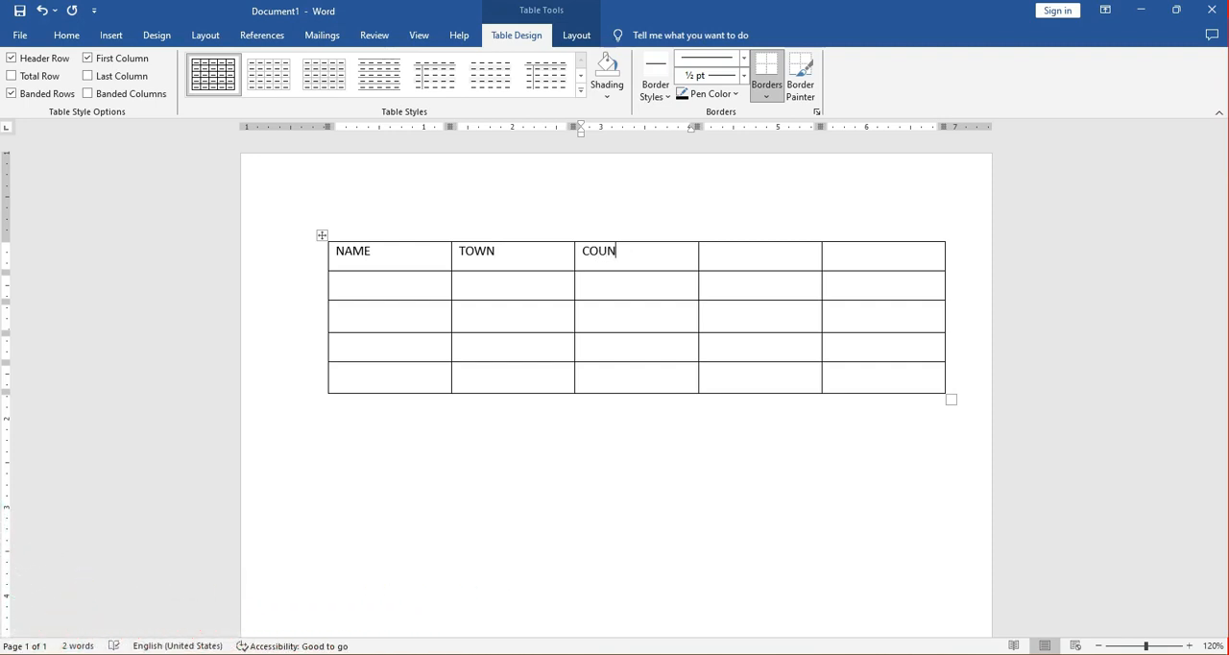
{"action": "type", "text": "TRY"}
{"action": "key", "text": "Tab"}
{"action": "type", "text": "TEL"}
{"action": "key", "text": "Tab"}
{"action": "type", "text": "ADDRESS"}
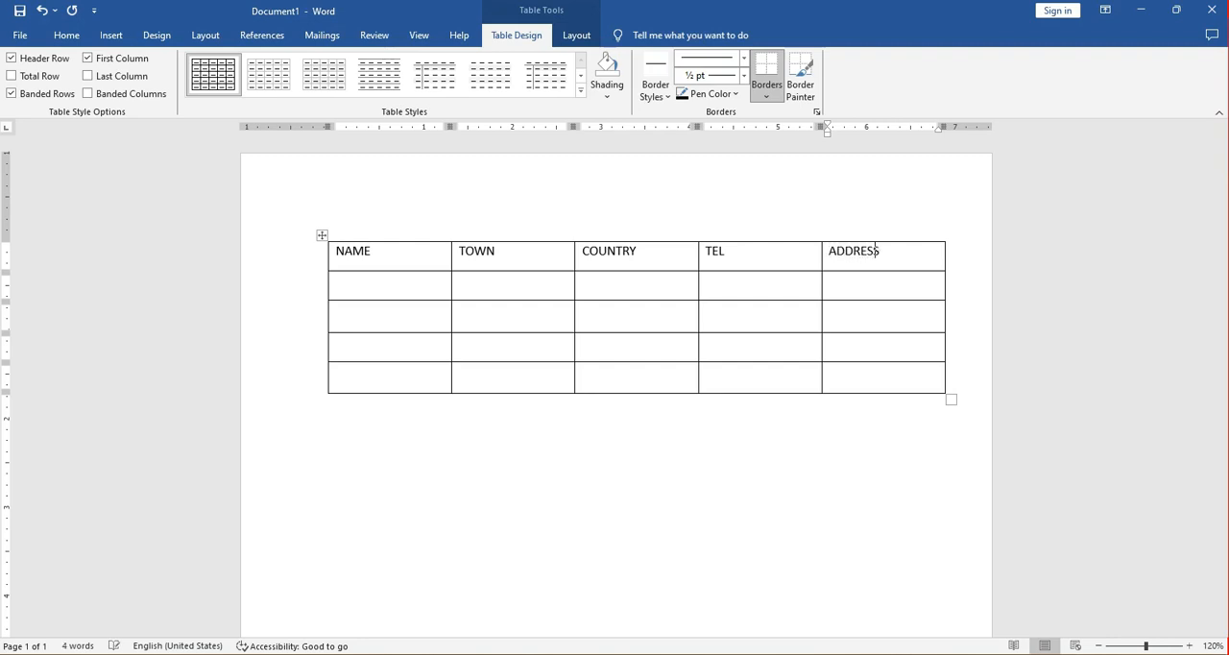
Fill the four cells below the NAME heading with one person's first name each.
{"action": "left_click", "coordinate": [368, 284]}
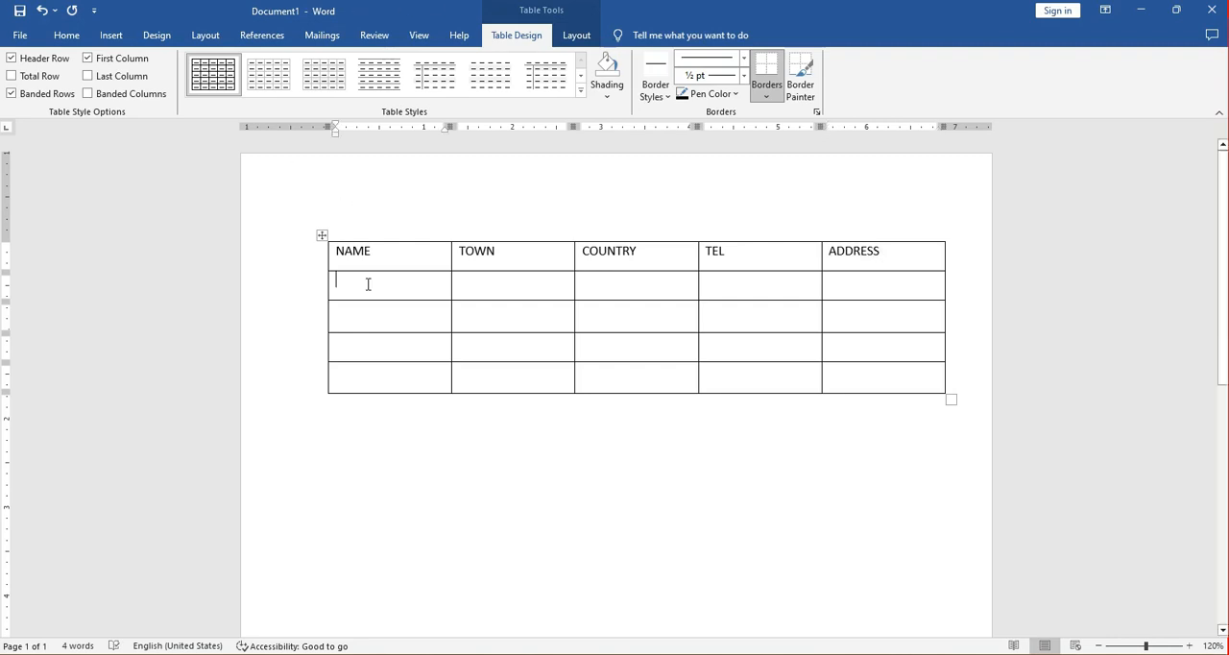
{"action": "type", "text": "JUMA"}
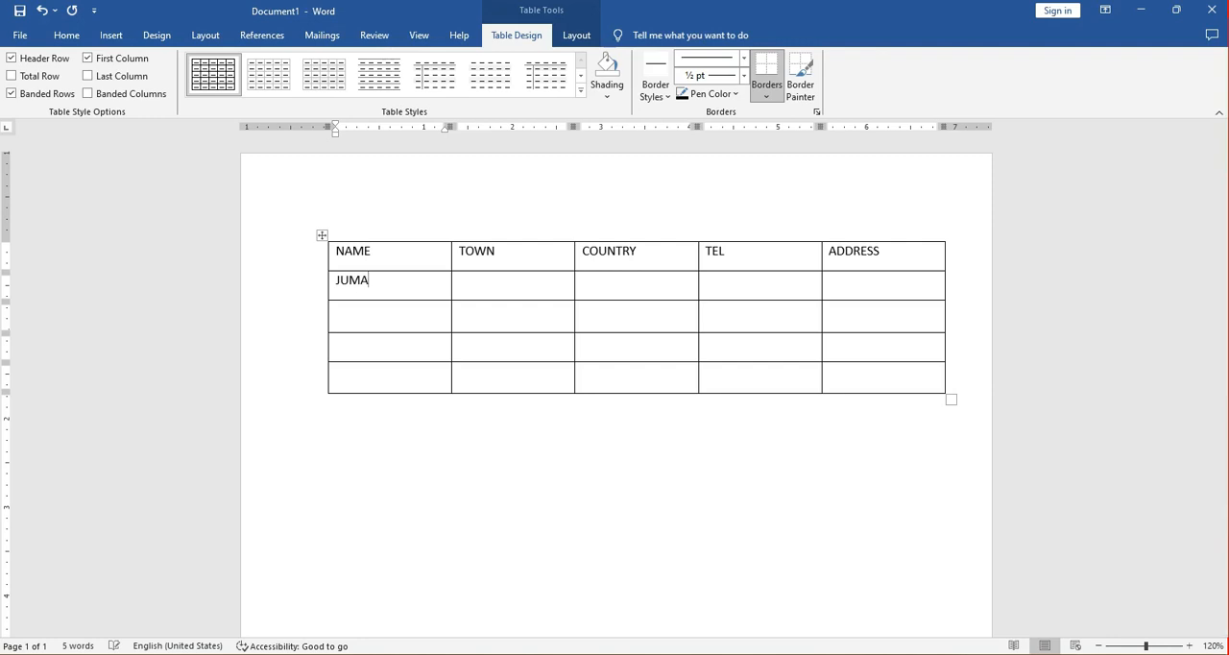
{"action": "left_click", "coordinate": [380, 316]}
{"action": "type", "text": "HALIMA"}
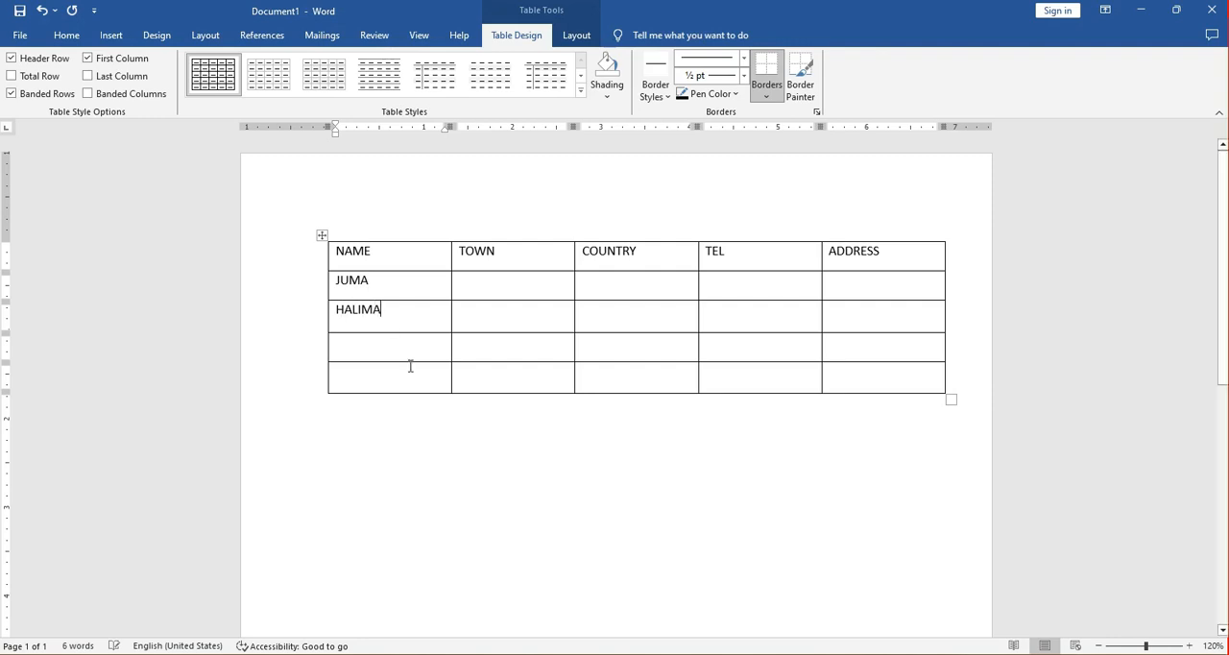
{"action": "left_click", "coordinate": [394, 348]}
{"action": "type", "text": "JOSE"}
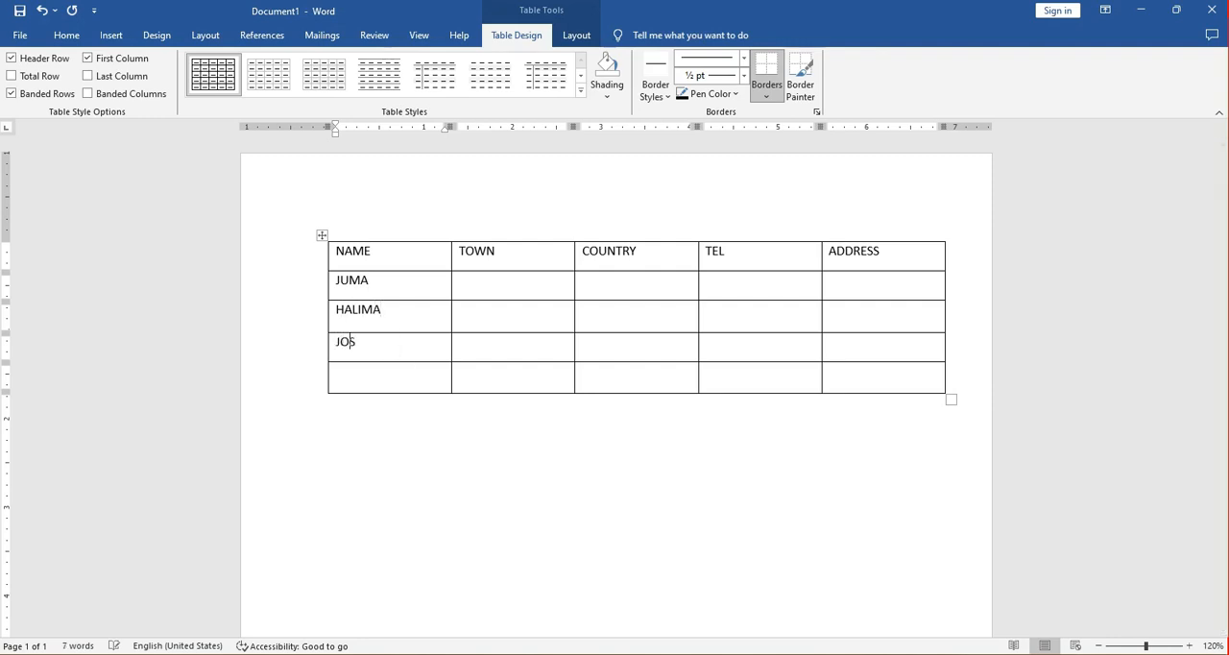
{"action": "left_click", "coordinate": [390, 379]}
{"action": "type", "text": "JAM"}
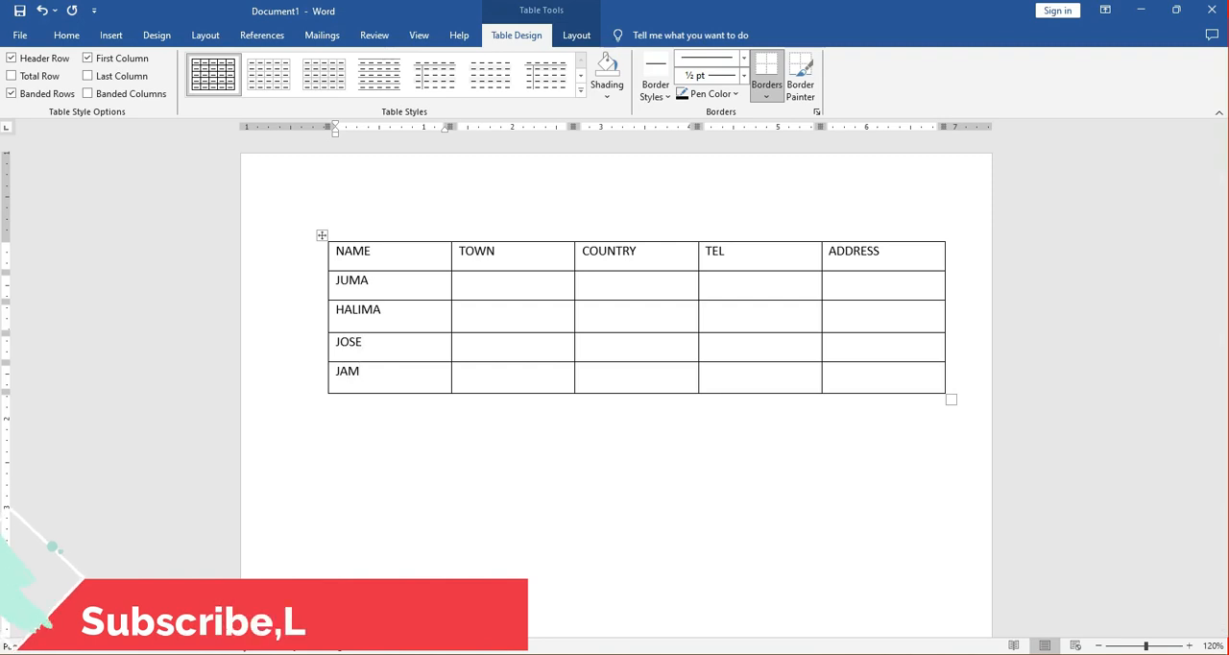
{"action": "key", "text": "BackSpace"}
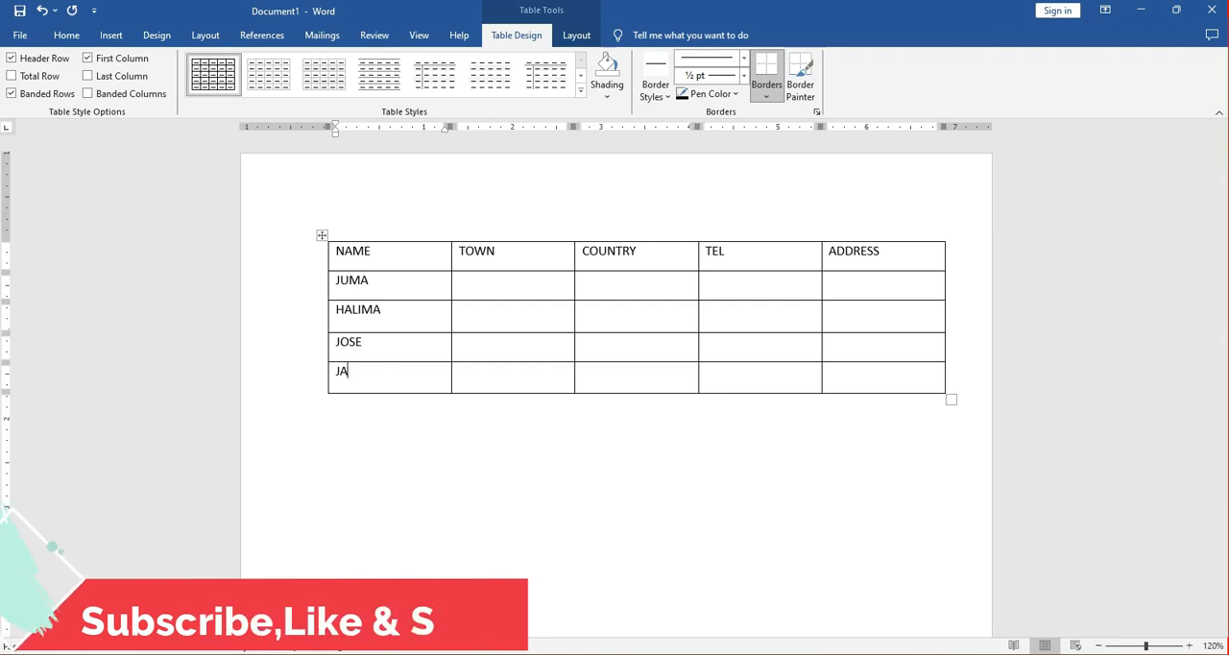
{"action": "type", "text": "NE"}
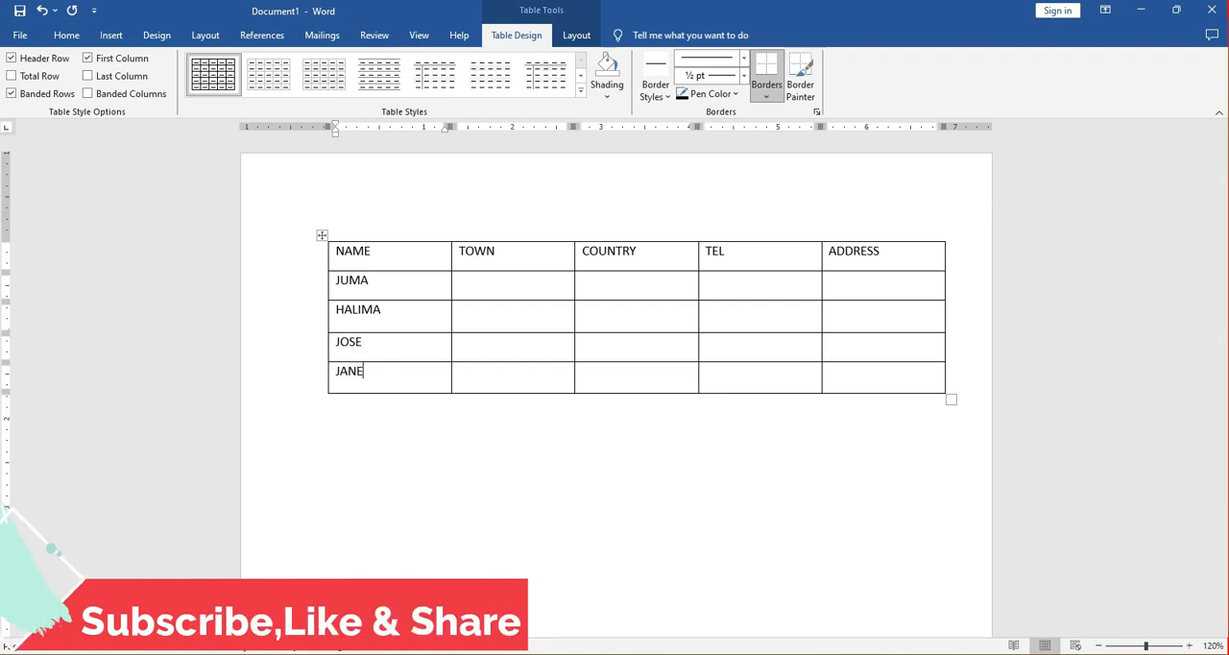
Fill the cells below the TOWN heading with NAIROBI, DODOMA, KAMPALA and MOGADISHU, in that order.
{"action": "left_click", "coordinate": [471, 287]}
{"action": "type", "text": "NAIR"}
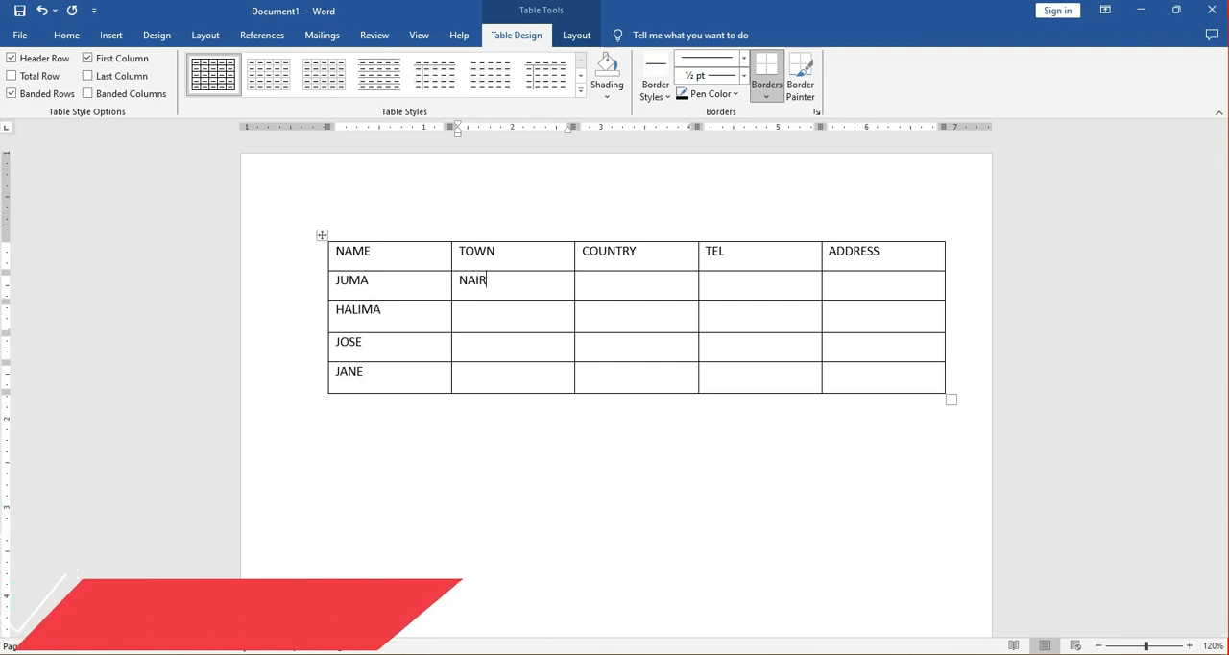
{"action": "type", "text": "OBI"}
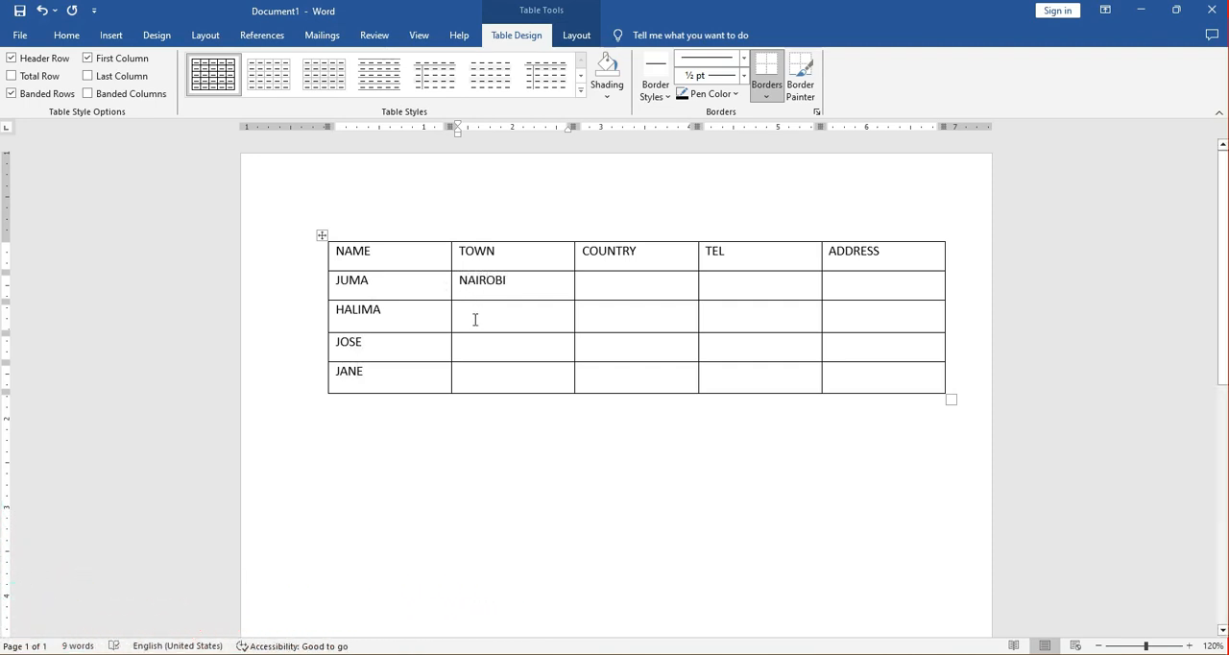
{"action": "left_click", "coordinate": [474, 320]}
{"action": "type", "text": "DO"}
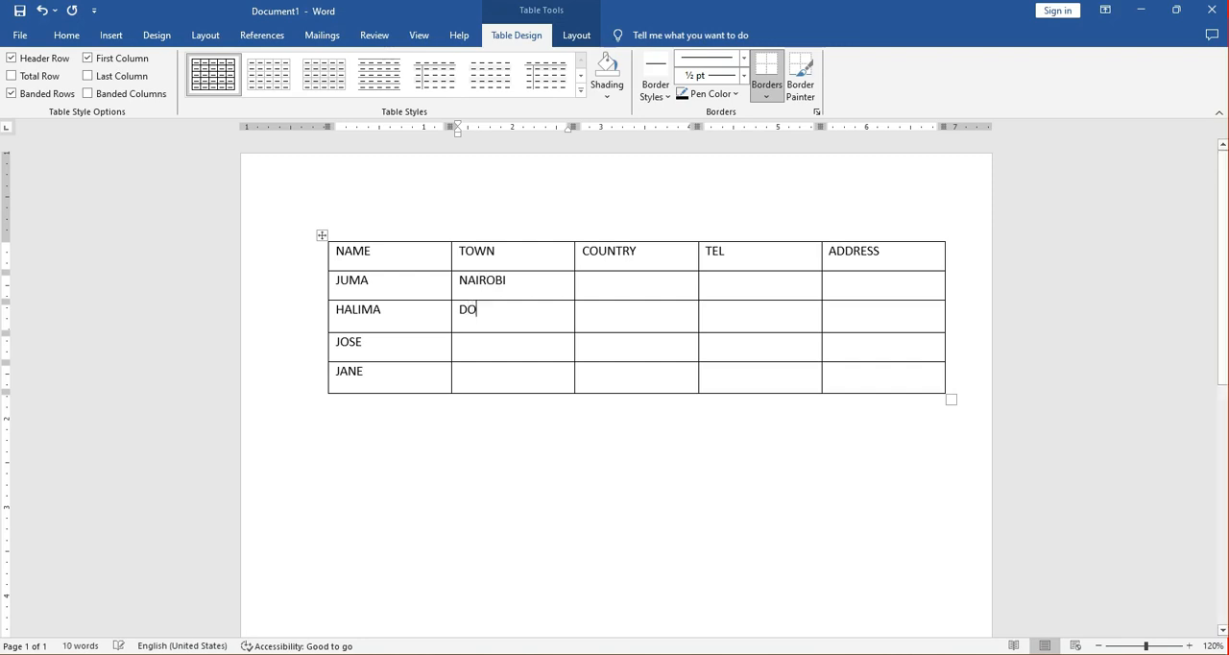
{"action": "type", "text": "DO"}
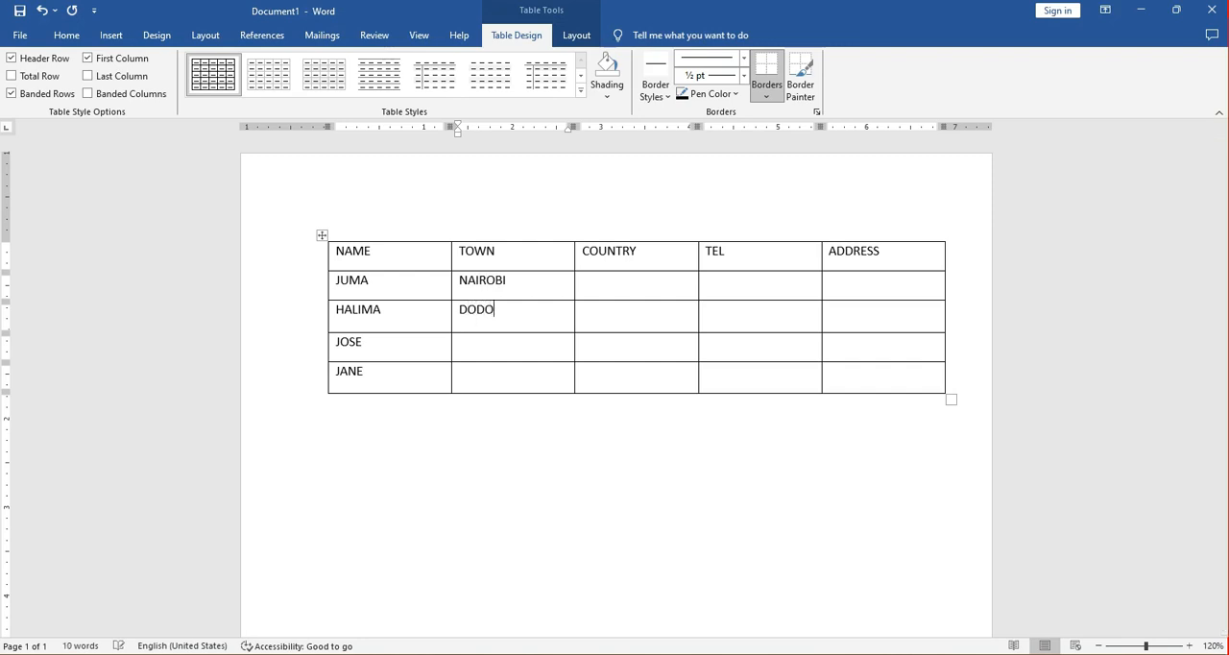
{"action": "type", "text": "MA"}
{"action": "type", "text": "KAMPA"}
{"action": "type", "text": "L"}
{"action": "type", "text": "A"}
{"action": "left_click", "coordinate": [471, 374]}
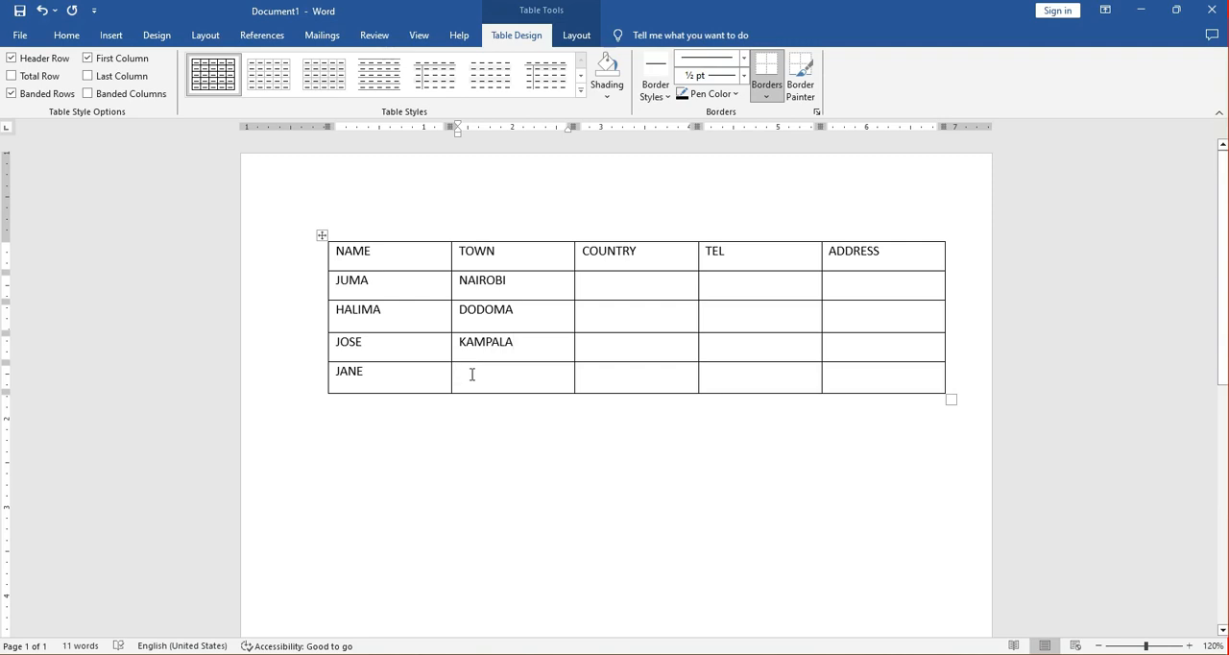
{"action": "type", "text": "MOGADISHU"}
Fill the cells below the COUNTRY heading with KENYA, TZ, UGANDA and SOMALIA, in that order.
{"action": "left_click", "coordinate": [621, 284]}
{"action": "type", "text": "KENYA"}
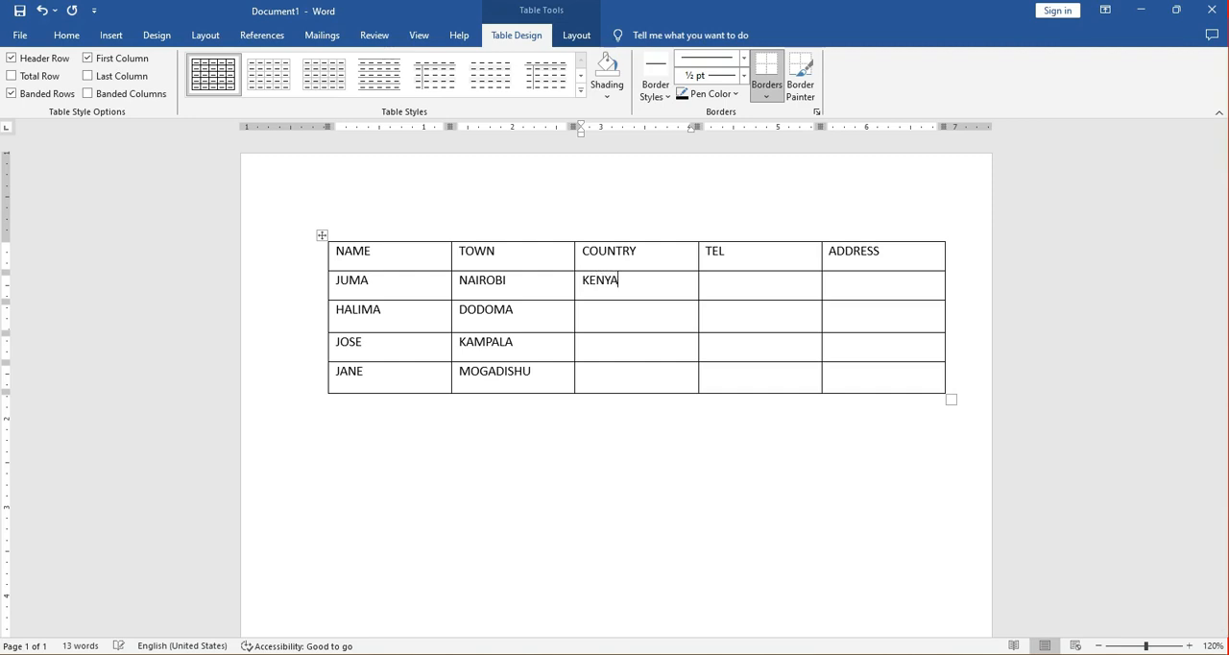
{"action": "left_click", "coordinate": [623, 319]}
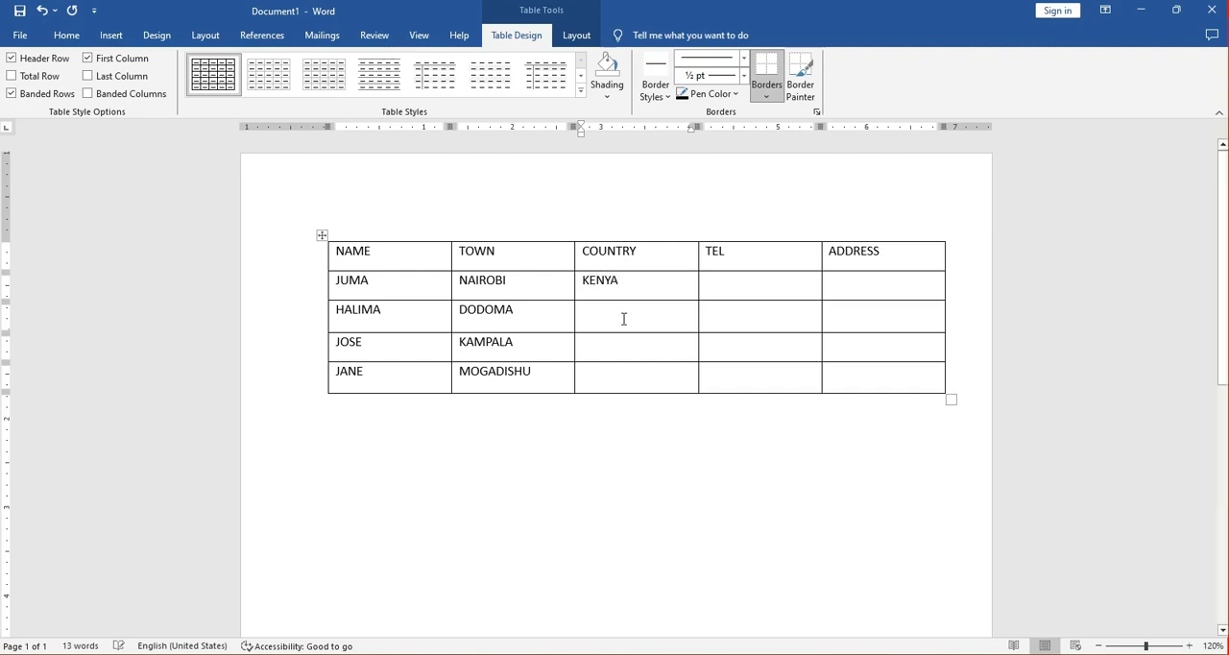
{"action": "type", "text": "TZ"}
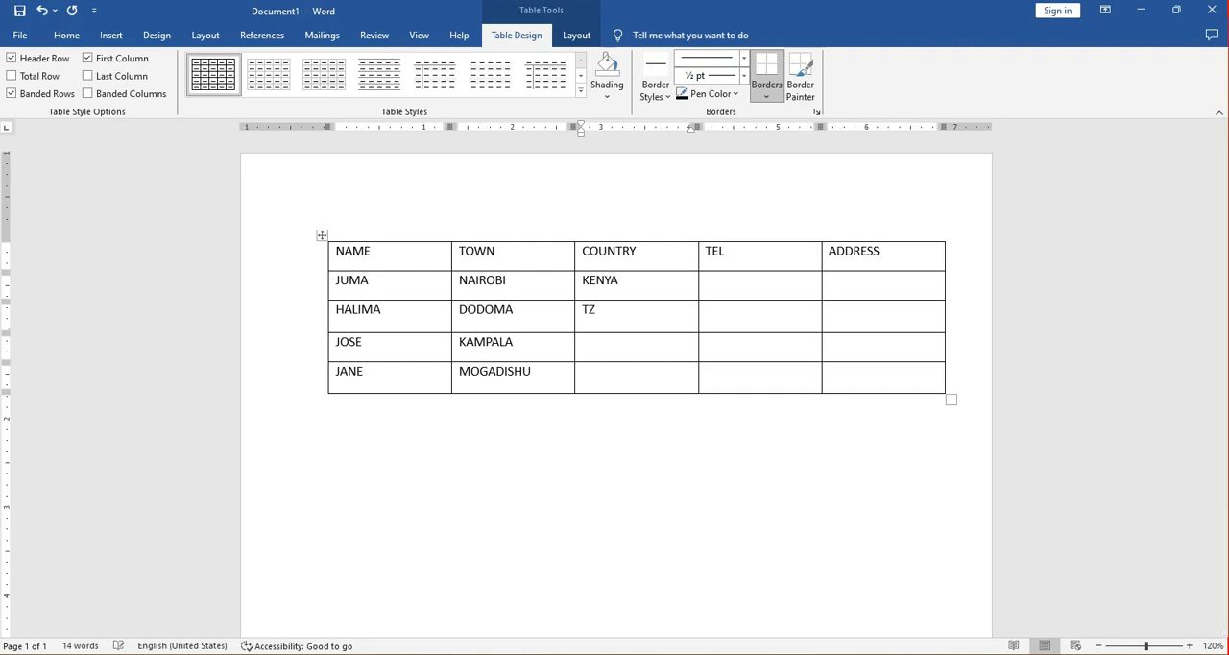
{"action": "left_click", "coordinate": [618, 350]}
{"action": "type", "text": "UGANDA"}
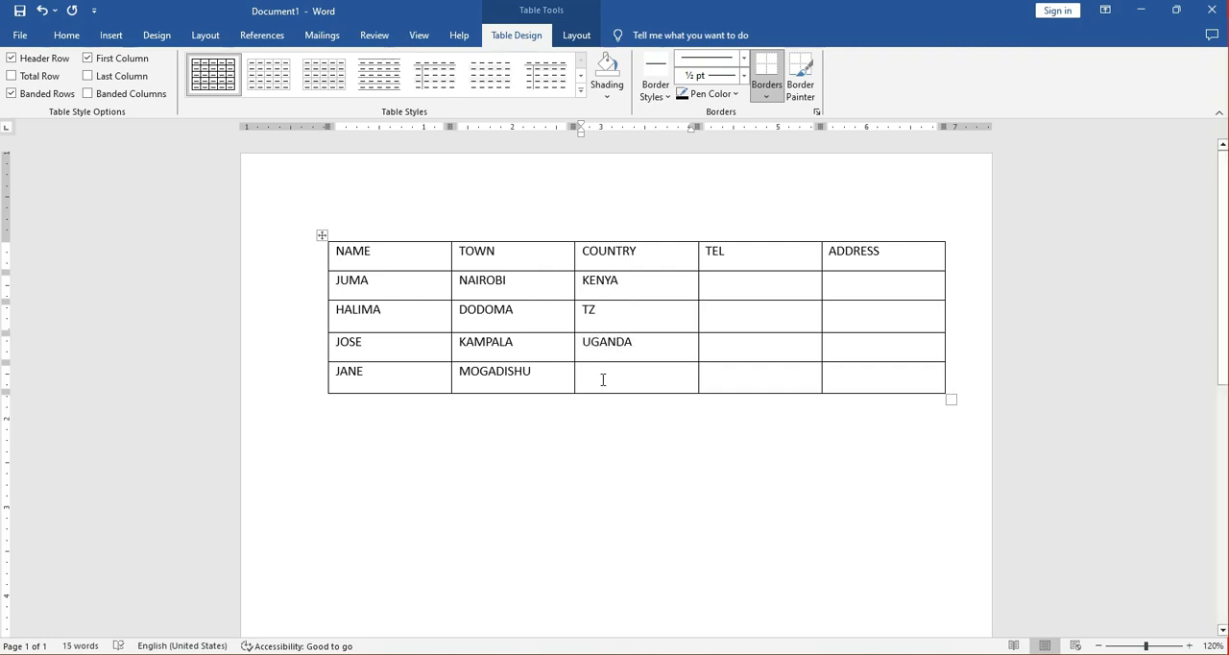
{"action": "left_click", "coordinate": [603, 380]}
{"action": "type", "text": "SOMA"}
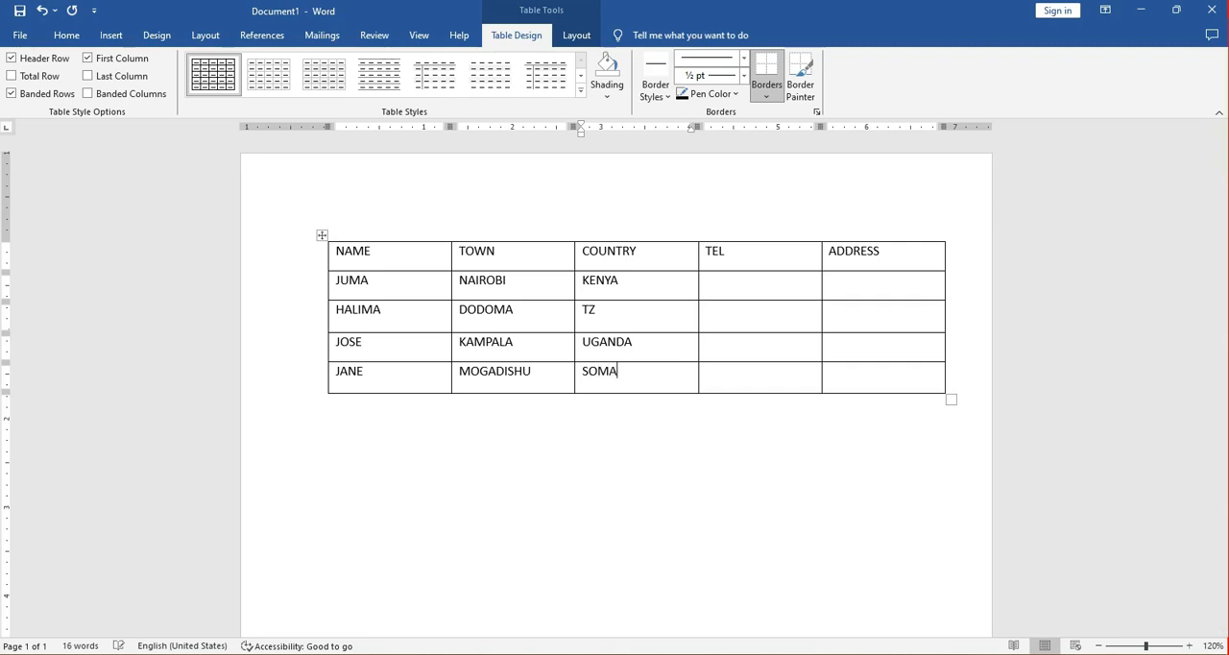
{"action": "type", "text": "LIA"}
Fill the four cells below the TEL heading with a phone number for each person.
{"action": "left_click", "coordinate": [743, 284]}
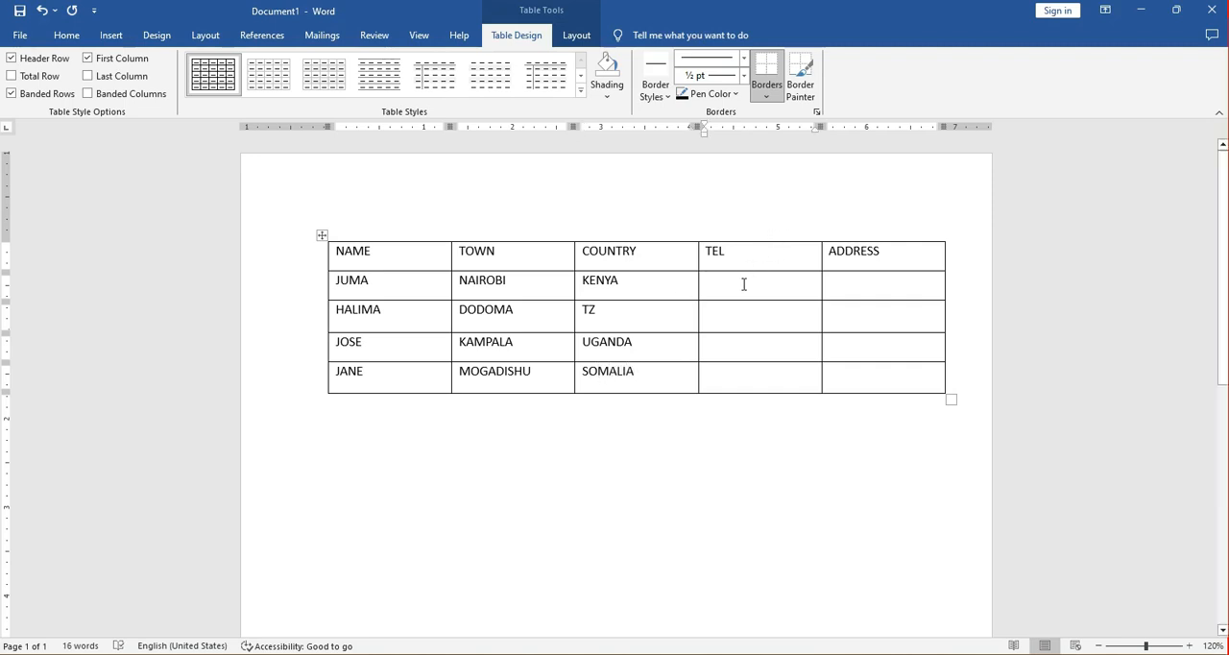
{"action": "type", "text": "0111"}
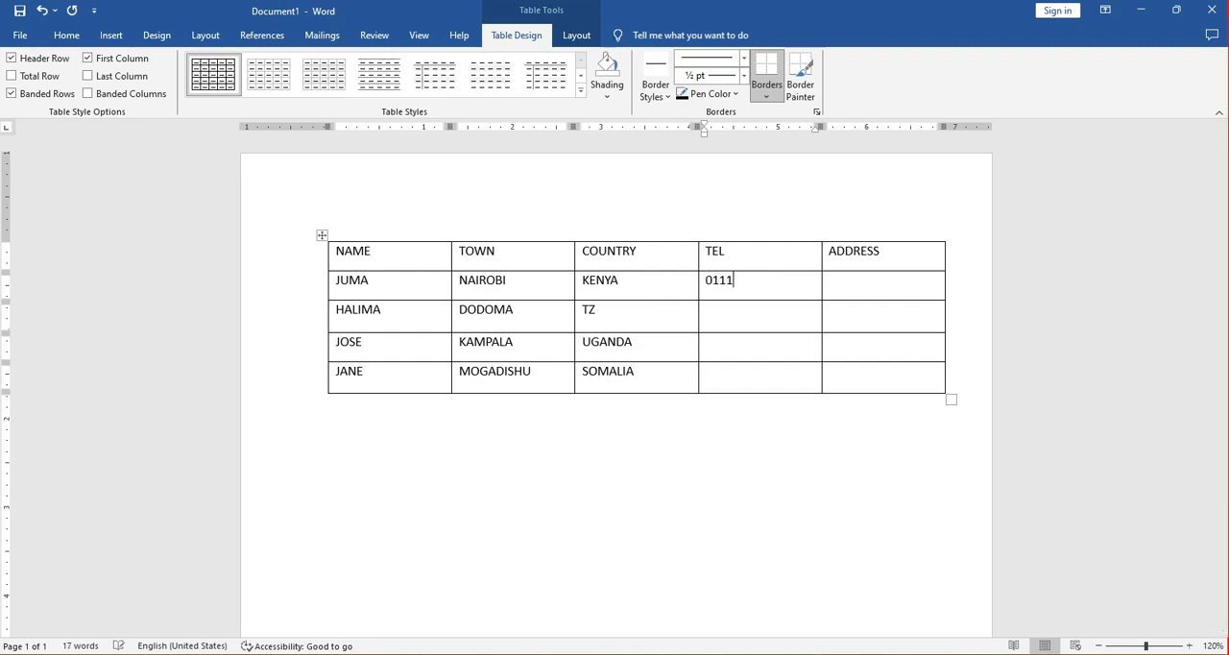
{"action": "type", "text": "11111"}
{"action": "left_click", "coordinate": [761, 306]}
{"action": "type", "text": "022222222"}
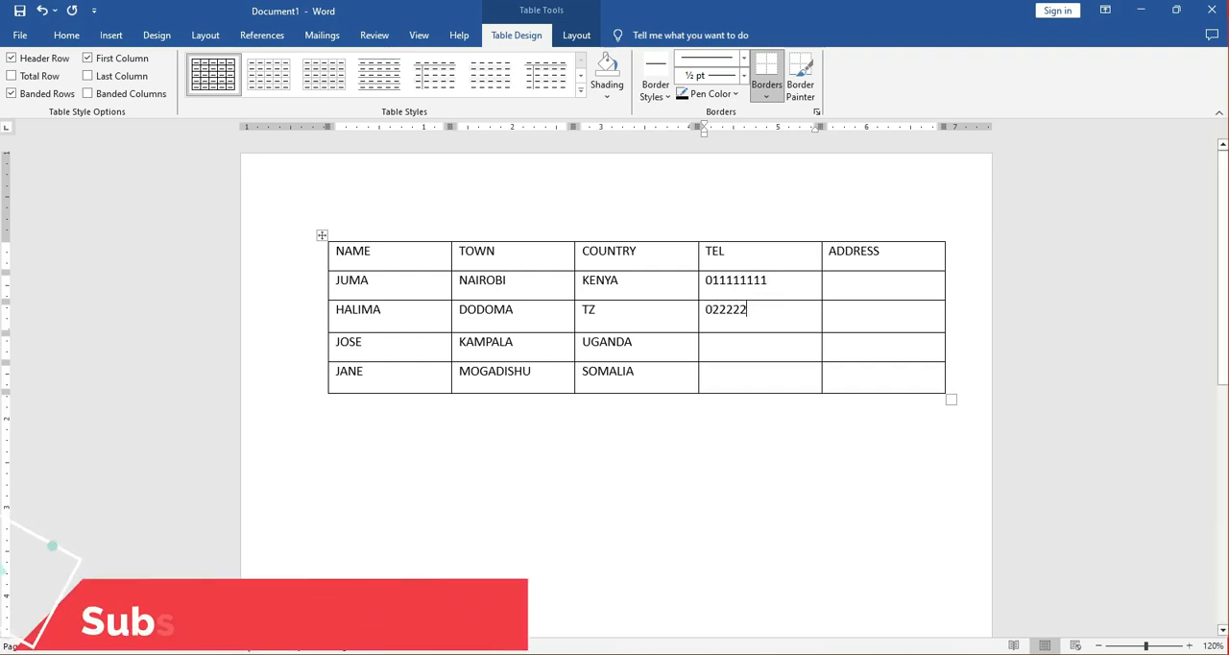
{"action": "left_click", "coordinate": [738, 343]}
{"action": "type", "text": "03"}
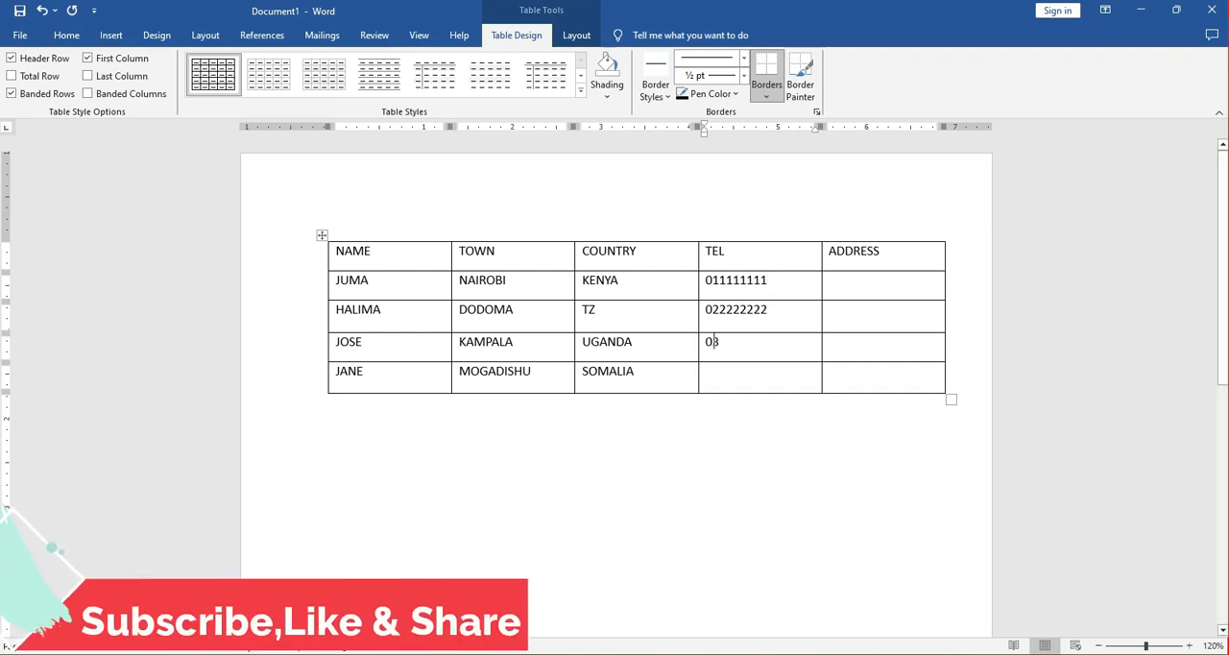
{"action": "type", "text": "333333"}
{"action": "left_click", "coordinate": [731, 381]}
{"action": "type", "text": "06"}
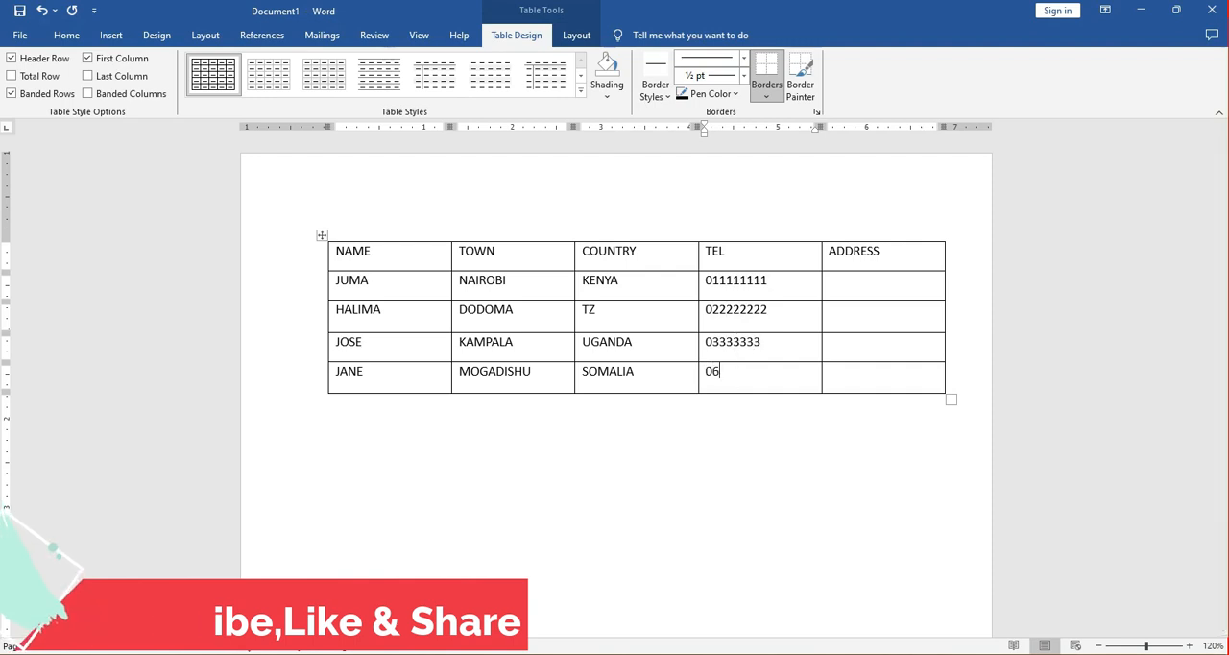
{"action": "type", "text": "6666666"}
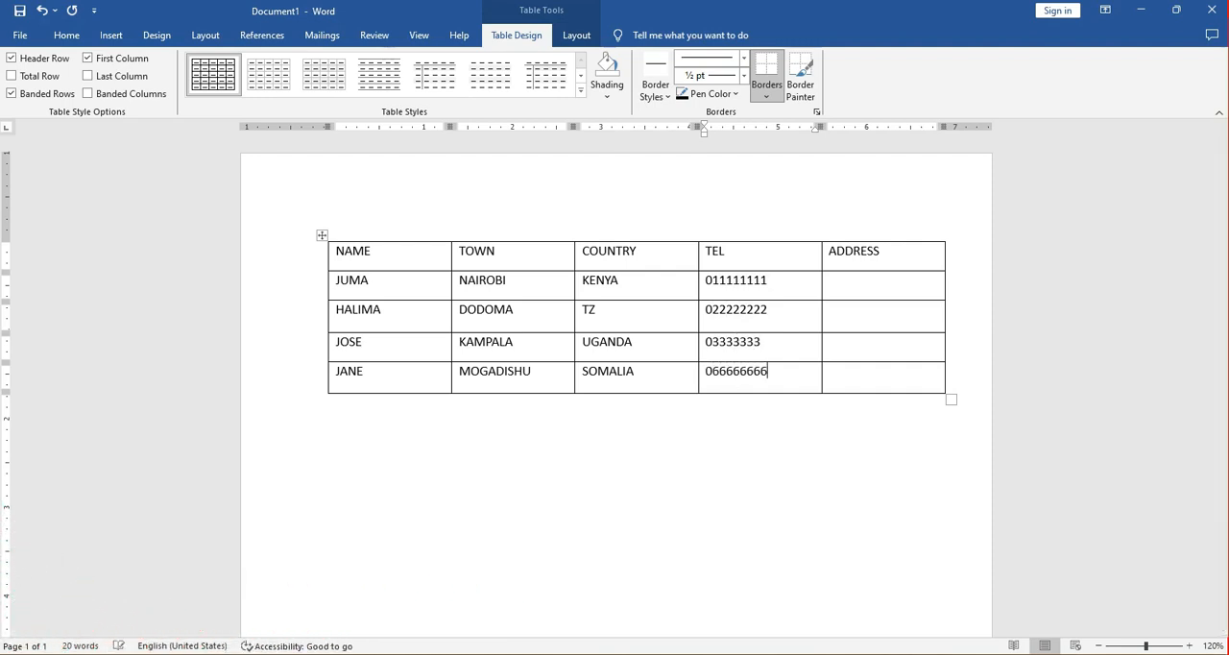
Enter the first person's P.O. box address in the cell below the ADDRESS heading.
{"action": "left_click", "coordinate": [857, 284]}
{"action": "type", "text": "P.O BOX 22"}
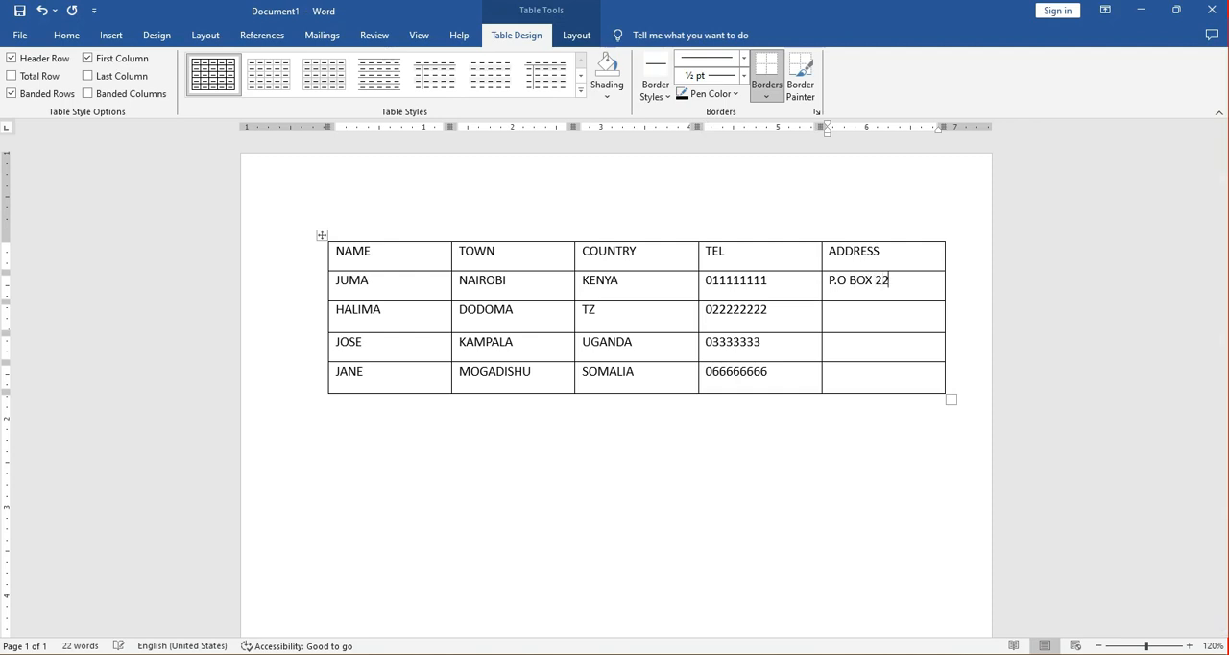
{"action": "type", "text": "-500"}
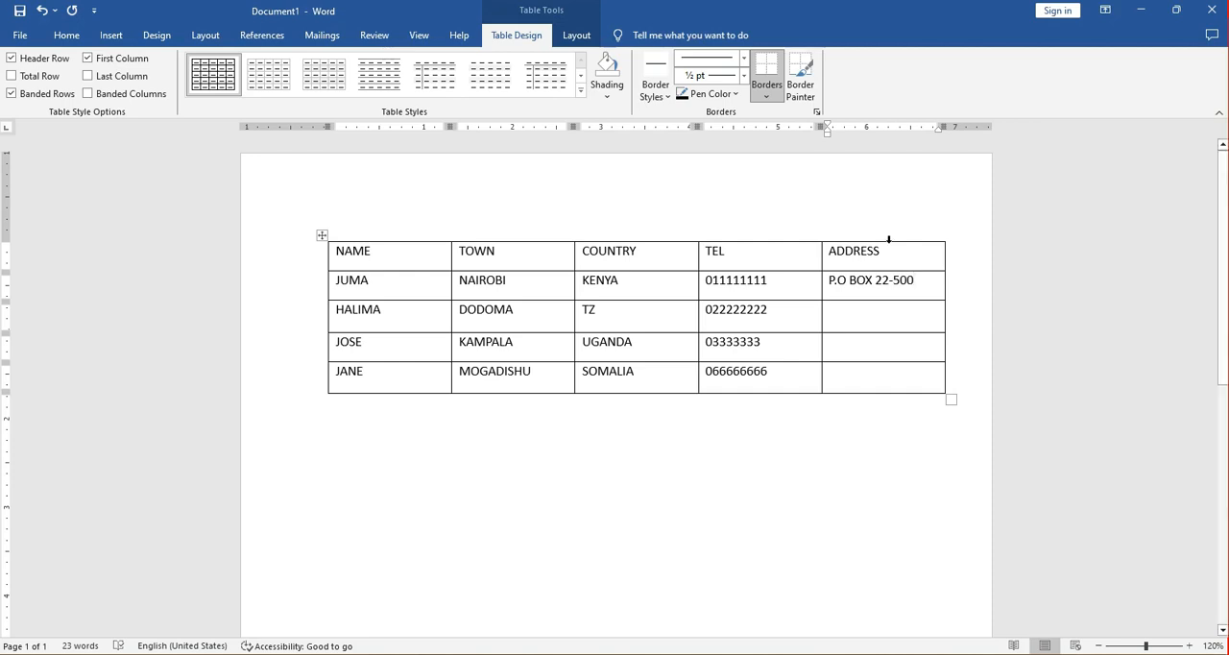
Correct the part after the hyphen in the first person's P.O. box address below the ADDRESS heading.
{"action": "key", "text": "BackSpace"}
{"action": "key", "text": "BackSpace"}
{"action": "key", "text": "BackSpace"}
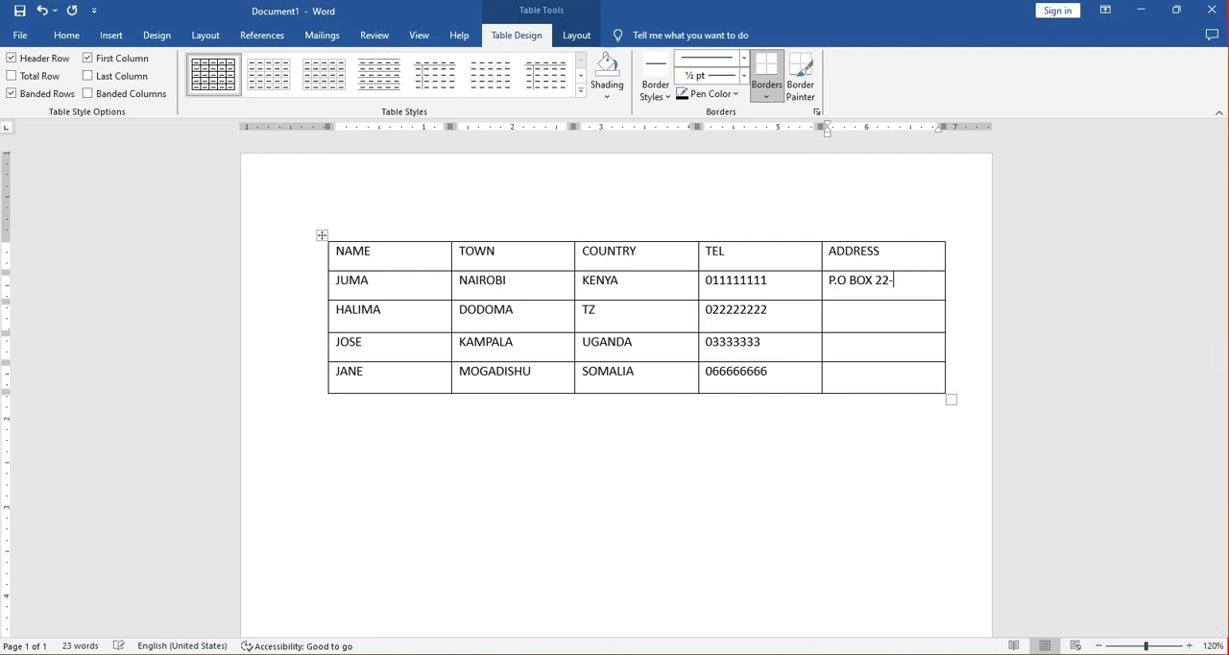
{"action": "type", "text": "00100"}
{"action": "type", "text": "P.O "}
{"action": "type", "text": "BO"}
{"action": "type", "text": "X"}
{"action": "type", "text": " 33"}
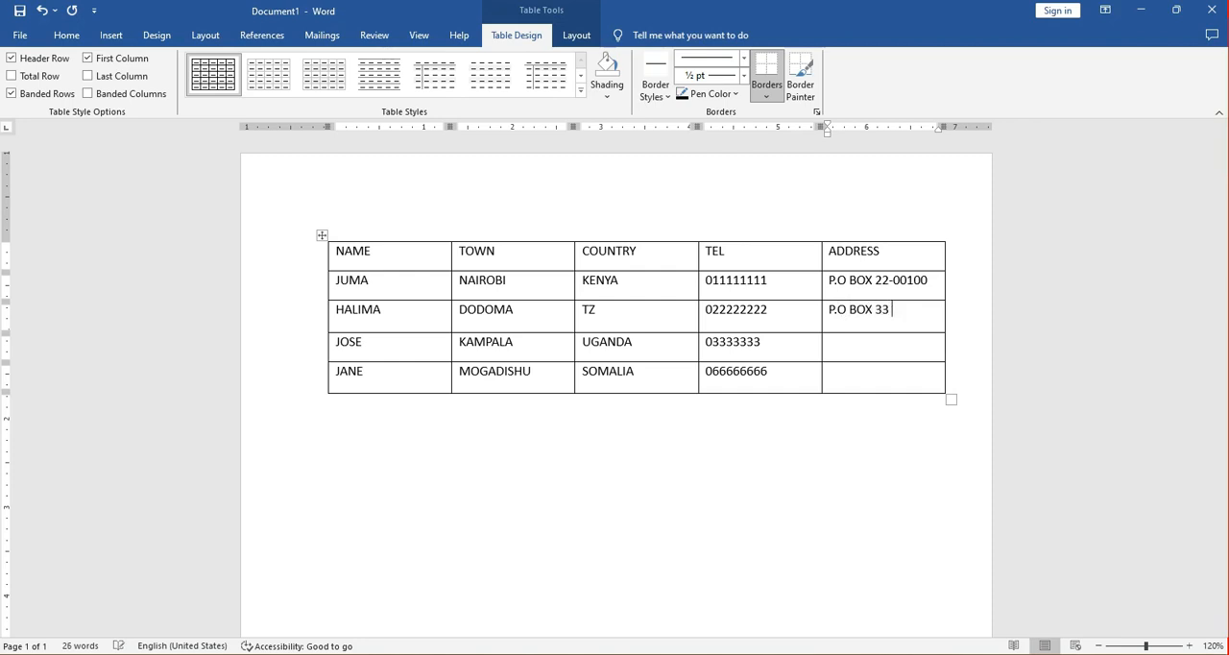
{"action": "type", "text": " - "}
{"action": "type", "text": "22222"}
Fill the remaining three cells below the ADDRESS heading with a P.O. box address for each person.
{"action": "type", "text": "P.O"}
{"action": "type", "text": " BOC"}
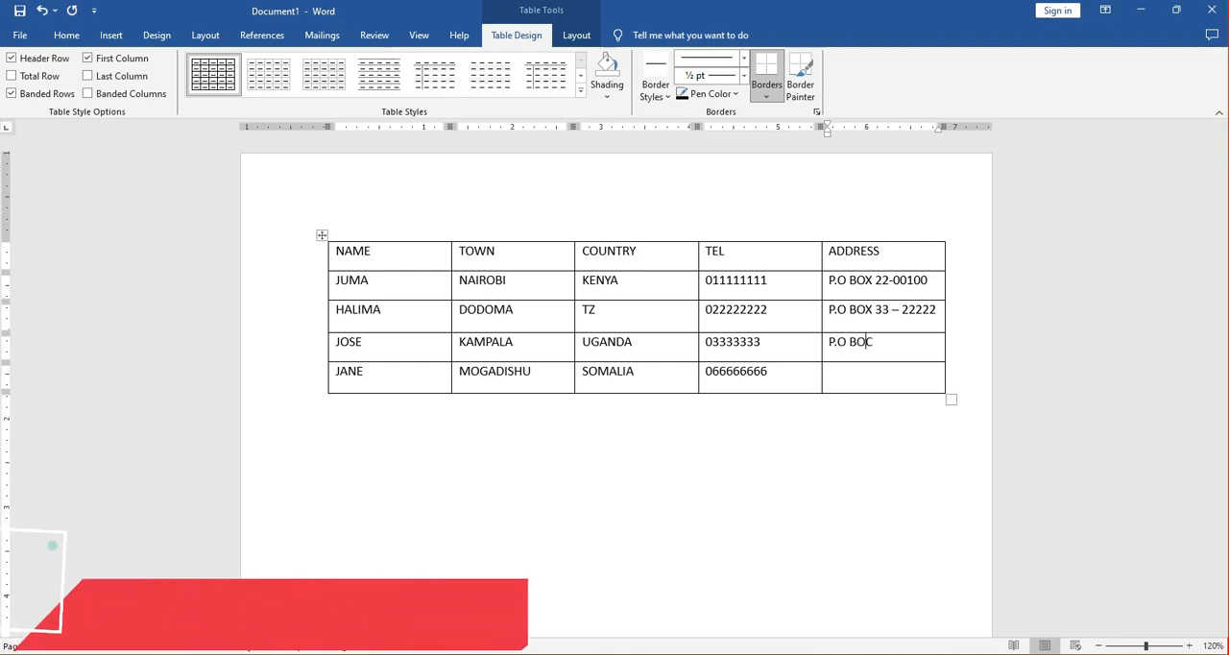
{"action": "key", "text": "BackSpace"}
{"action": "type", "text": "X"}
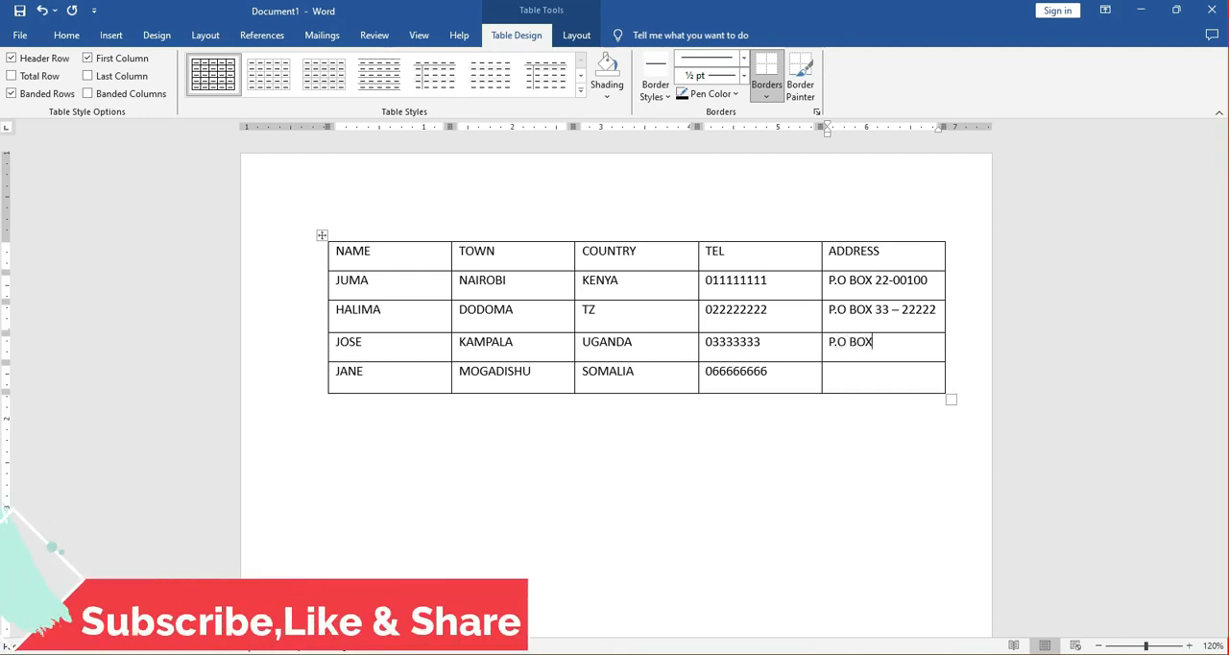
{"action": "type", "text": " 56"}
{"action": "type", "text": " -"}
{"action": "type", "text": "6523"}
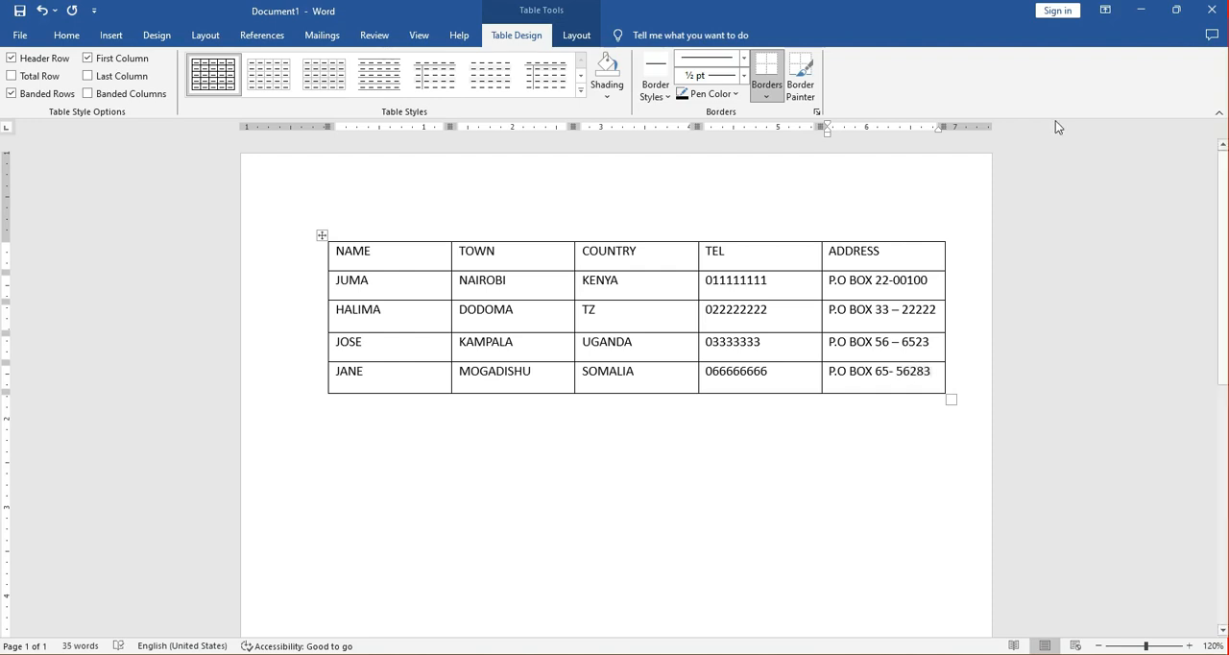
Make the table's heading row bold and set its font to Times New Roman.
{"action": "left_click", "coordinate": [316, 255]}
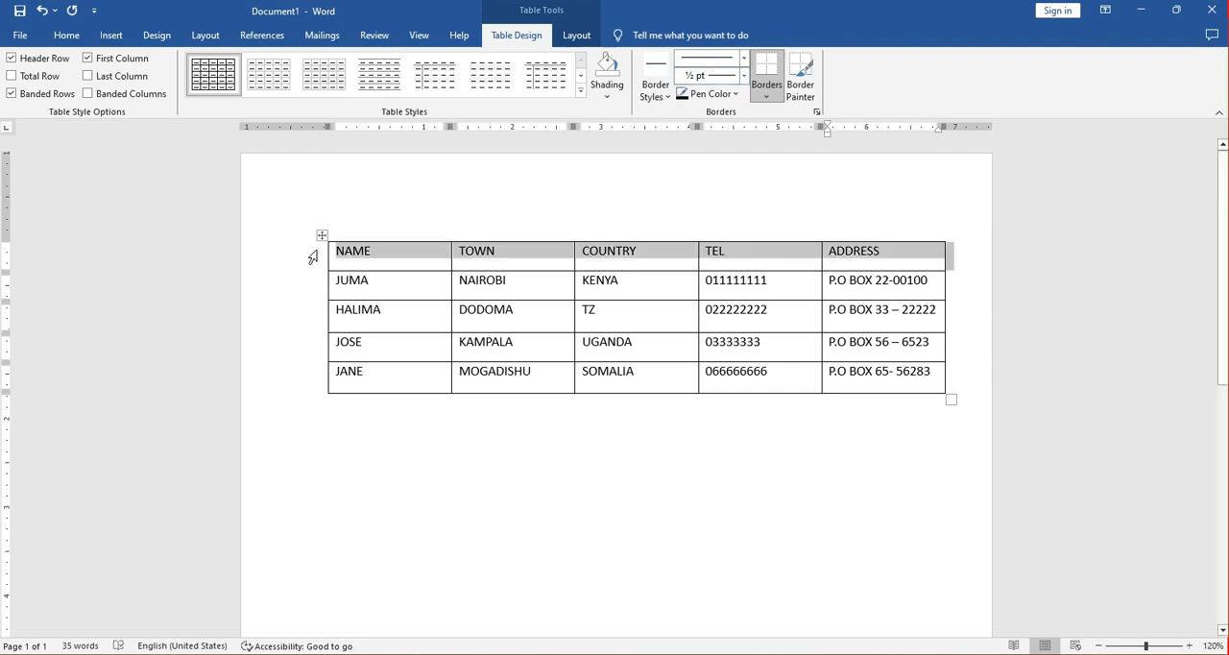
{"action": "left_click", "coordinate": [67, 35]}
{"action": "left_click", "coordinate": [138, 87]}
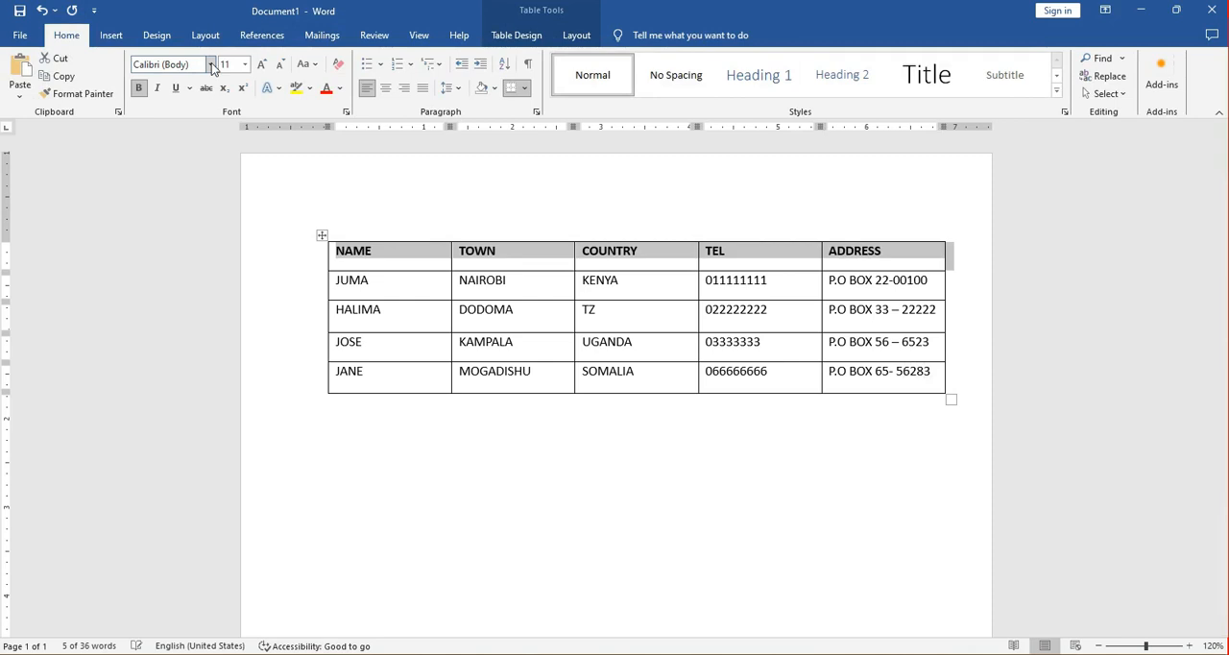
{"action": "left_click", "coordinate": [210, 64]}
{"action": "left_click", "coordinate": [194, 175]}
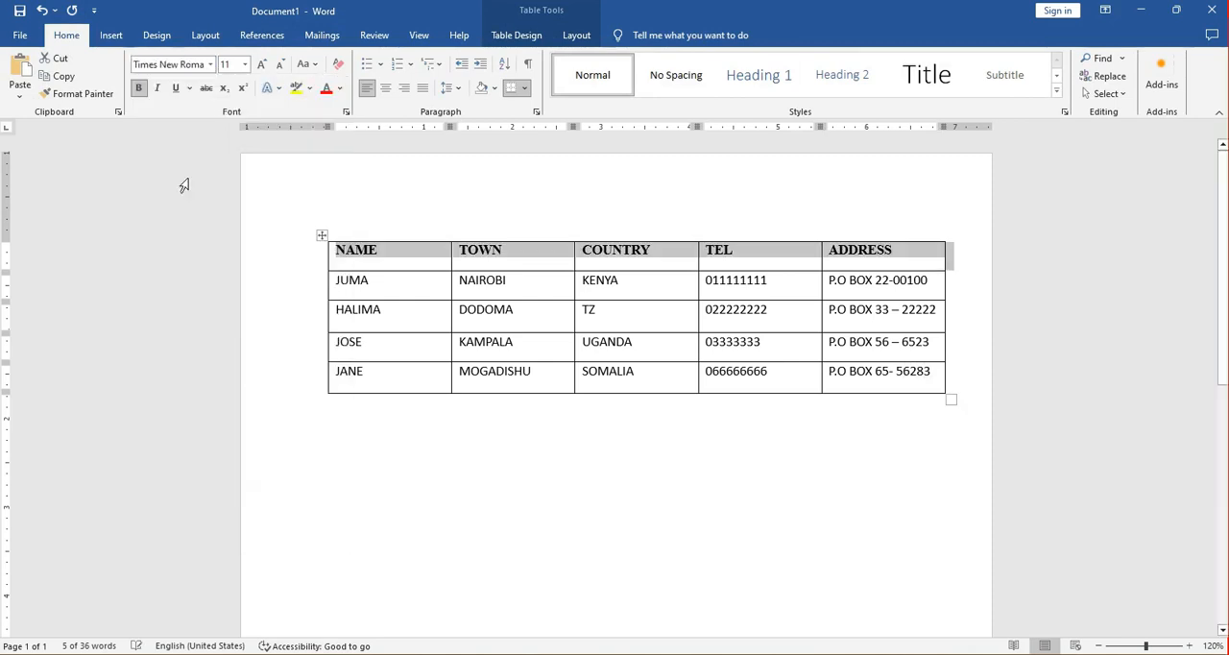
Apply a numbered list to the four names below the NAME heading.
{"action": "left_click_drag", "start_coordinate": [381, 260], "coordinate": [376, 376]}
{"action": "left_click_drag", "start_coordinate": [378, 283], "coordinate": [373, 373]}
{"action": "left_click", "coordinate": [398, 63]}
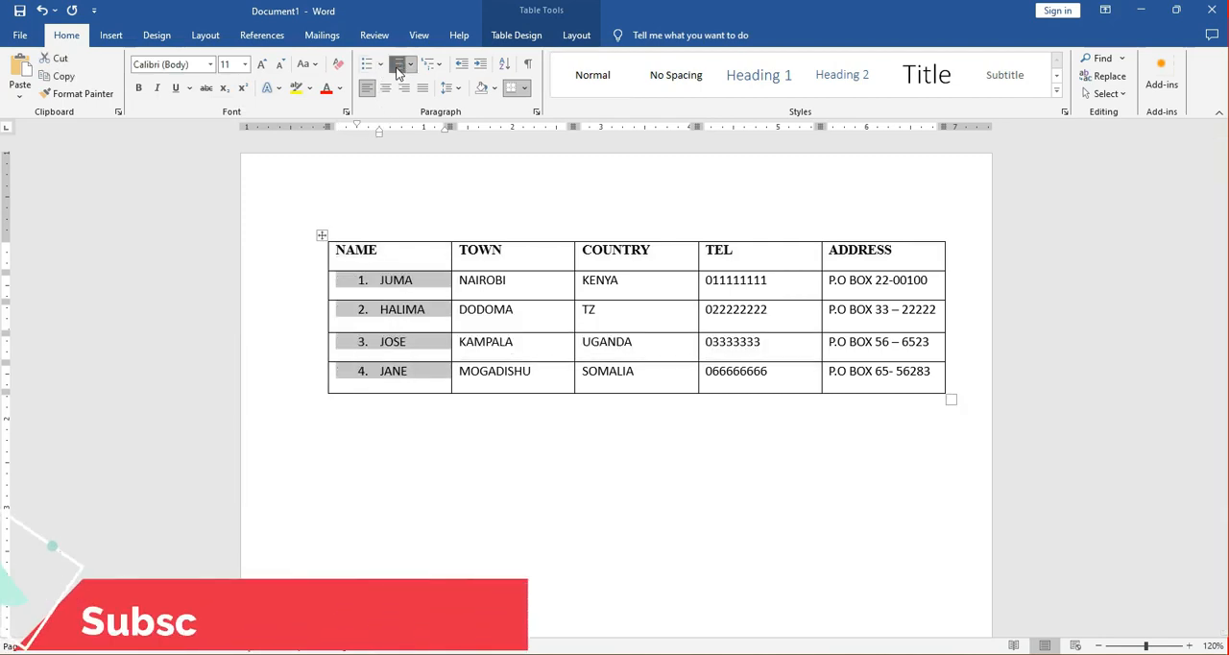
{"action": "left_click", "coordinate": [516, 279]}
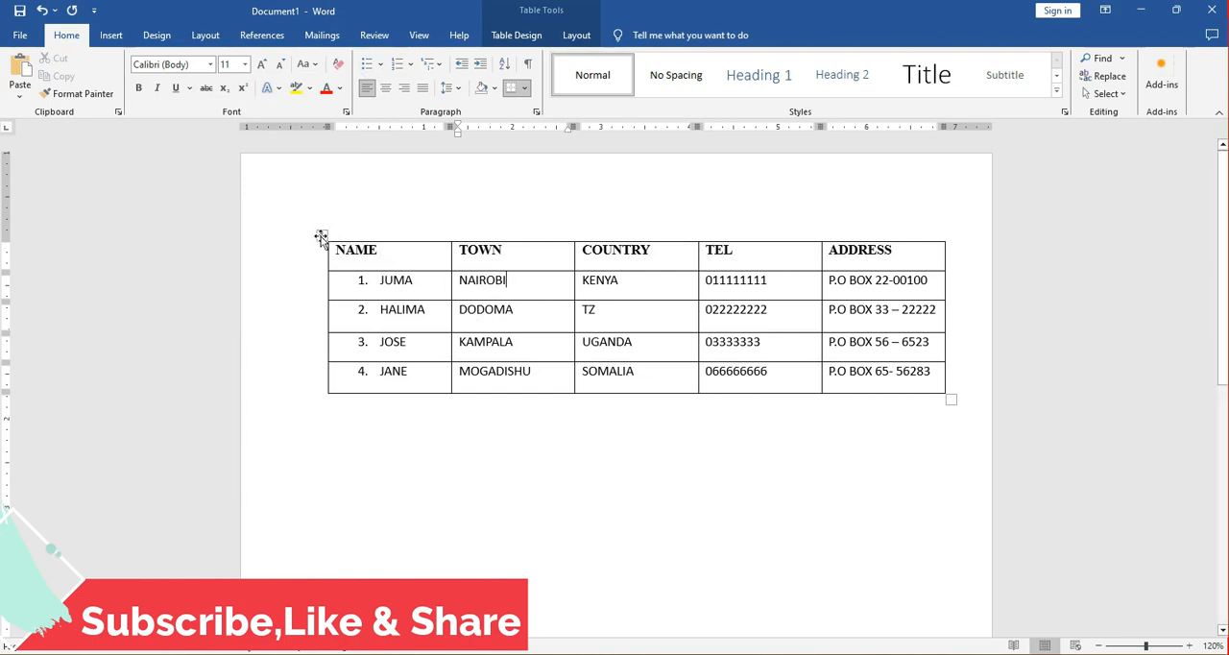
Move the table down the page and add the title "Data Sources Table" above it.
{"action": "left_click_drag", "start_coordinate": [322, 236], "coordinate": [323, 305]}
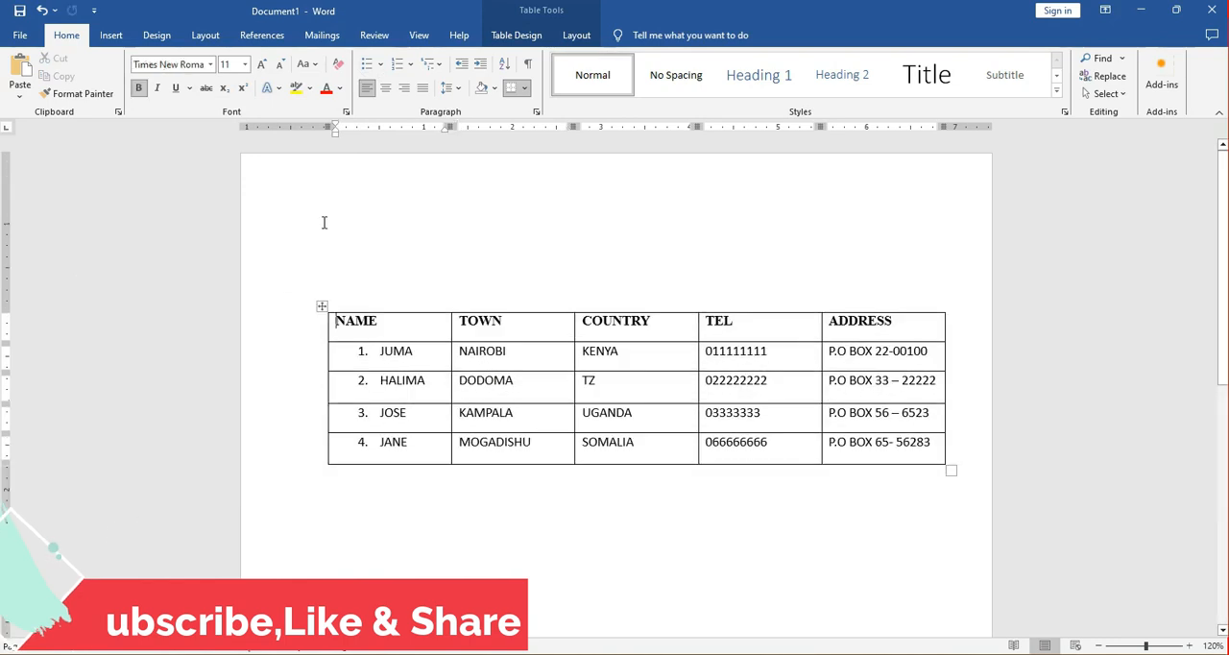
{"action": "left_click", "coordinate": [333, 238]}
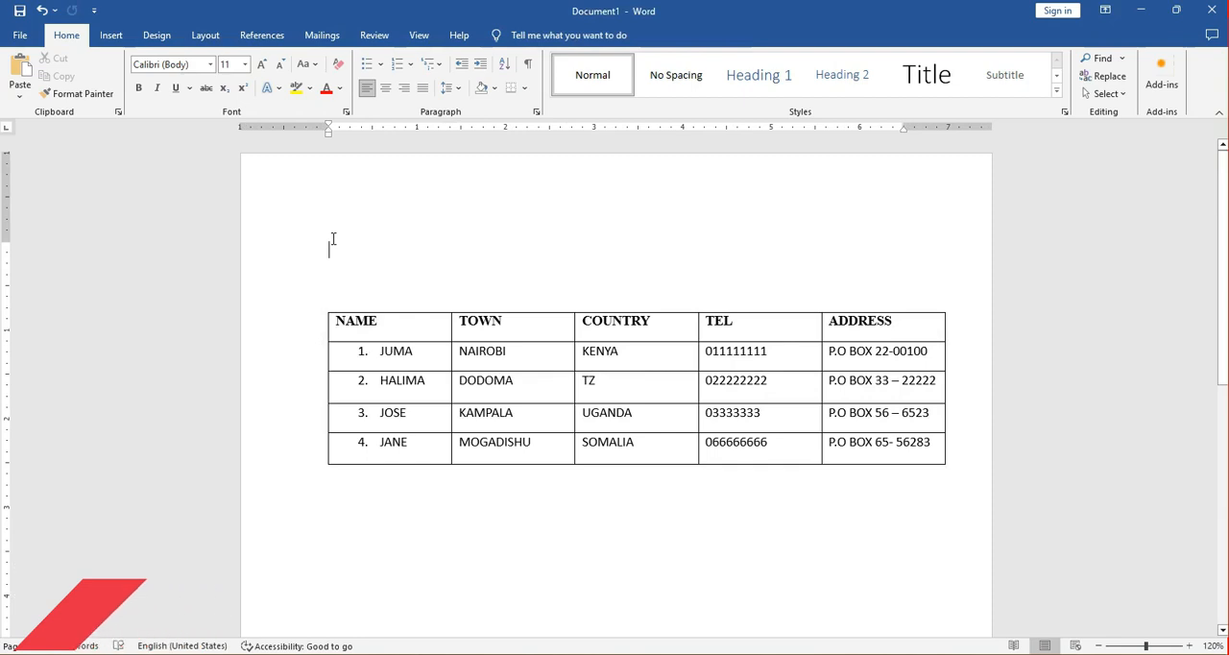
{"action": "type", "text": "Data Sourc"}
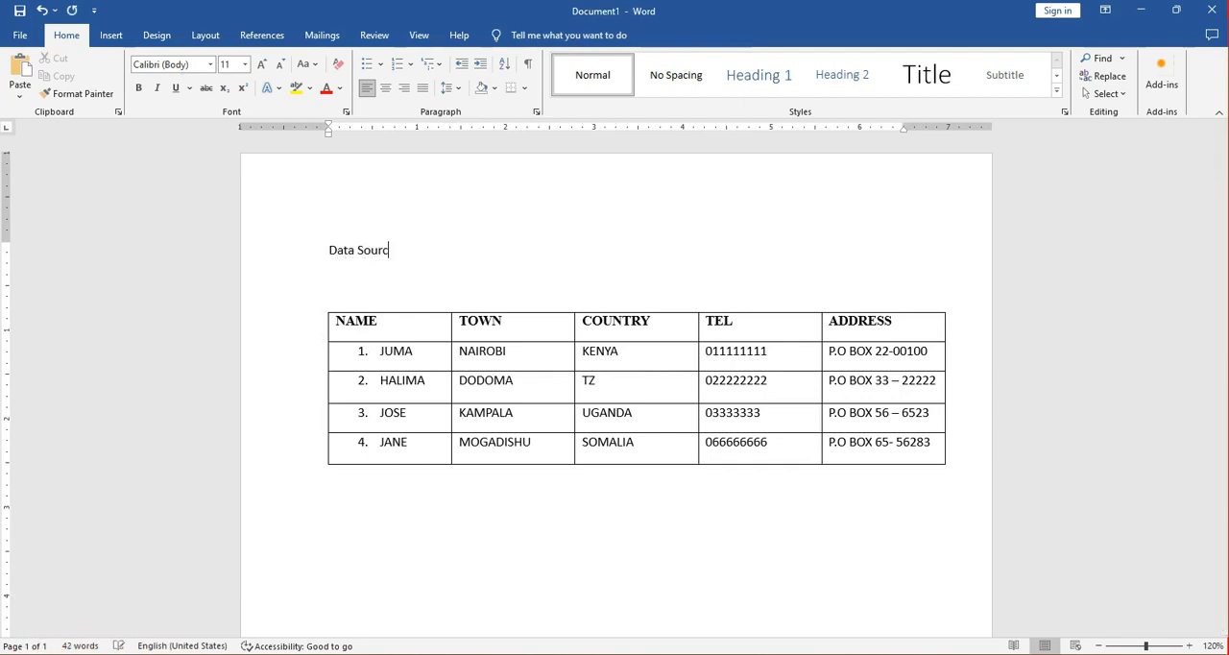
{"action": "type", "text": "es Table"}
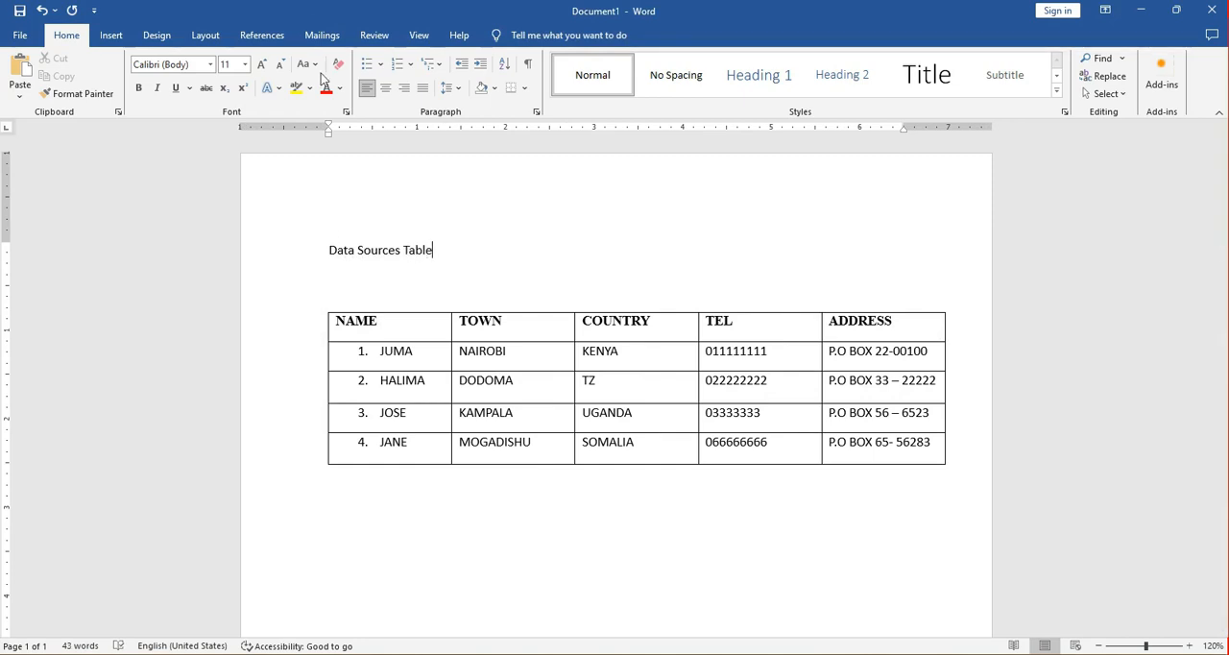
Enlarge the title "Data Sources Table" to font size 24.
{"action": "left_click", "coordinate": [289, 265]}
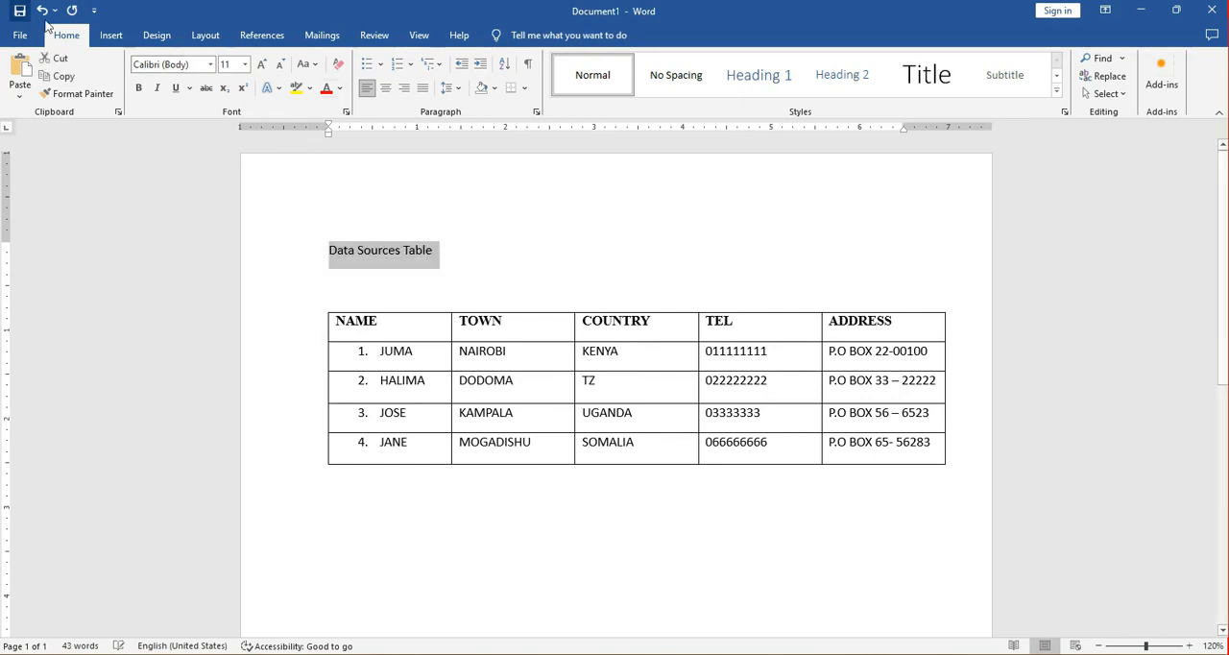
{"action": "left_click", "coordinate": [262, 65]}
{"action": "left_click", "coordinate": [261, 64]}
{"action": "left_click", "coordinate": [261, 65]}
{"action": "left_click", "coordinate": [262, 65]}
{"action": "left_click", "coordinate": [262, 64]}
{"action": "left_click", "coordinate": [261, 64]}
{"action": "left_click", "coordinate": [262, 64]}
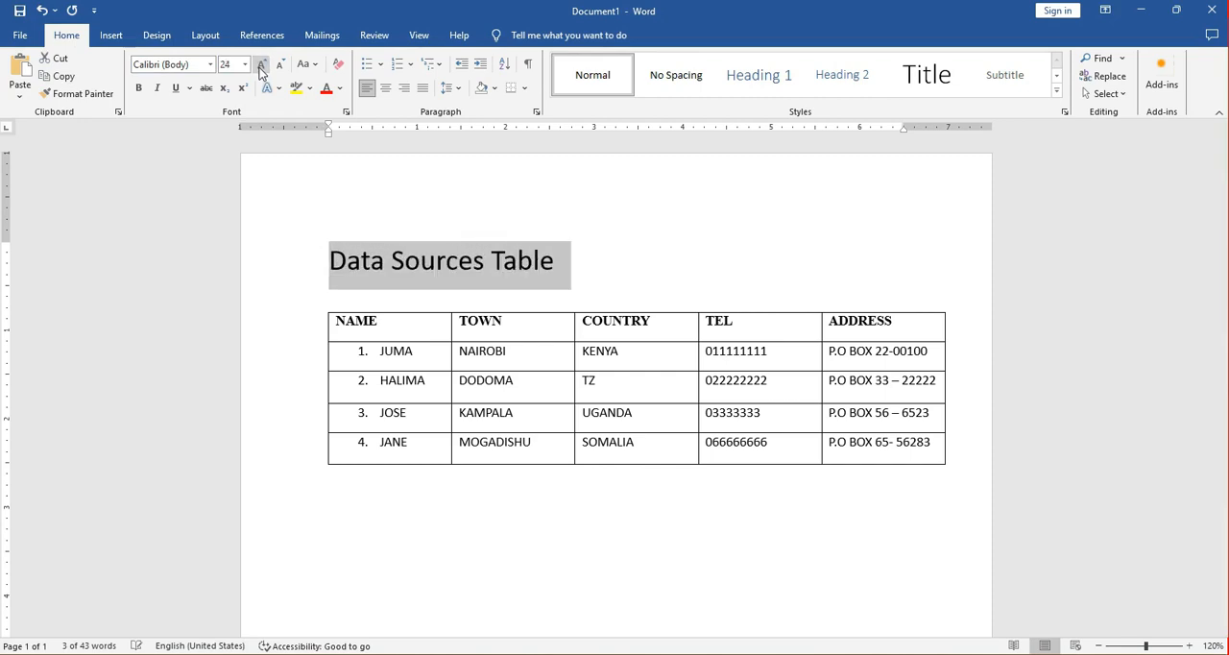
{"action": "left_click", "coordinate": [588, 257]}
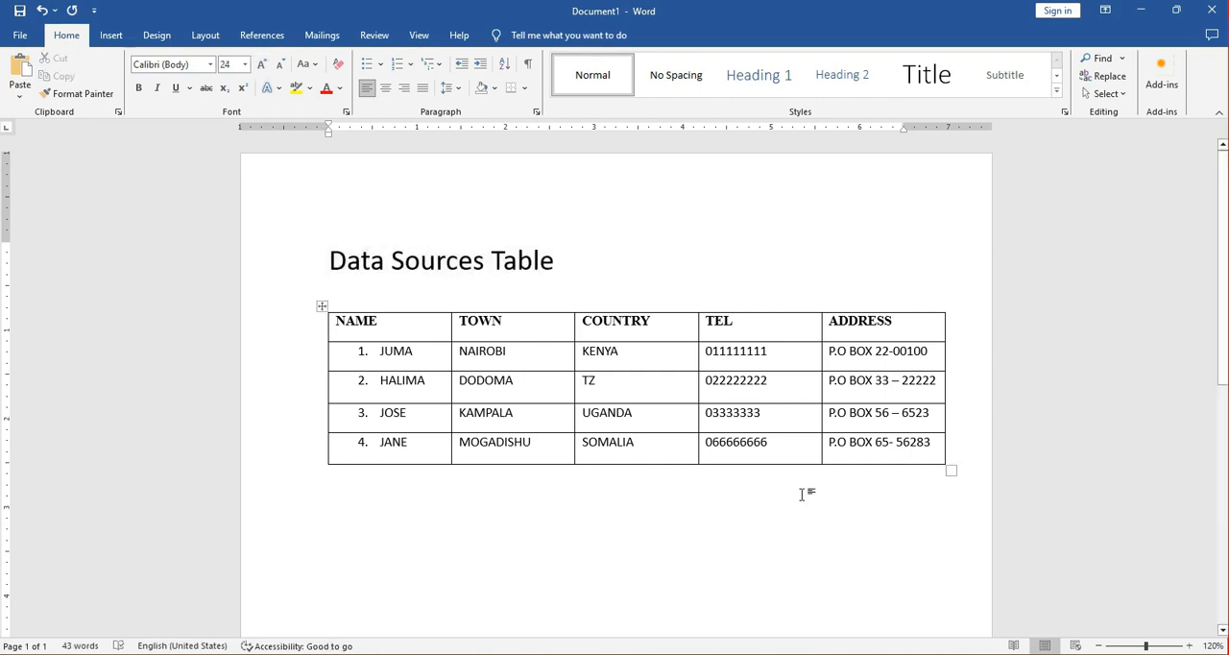
{"action": "left_click", "coordinate": [1014, 654]}
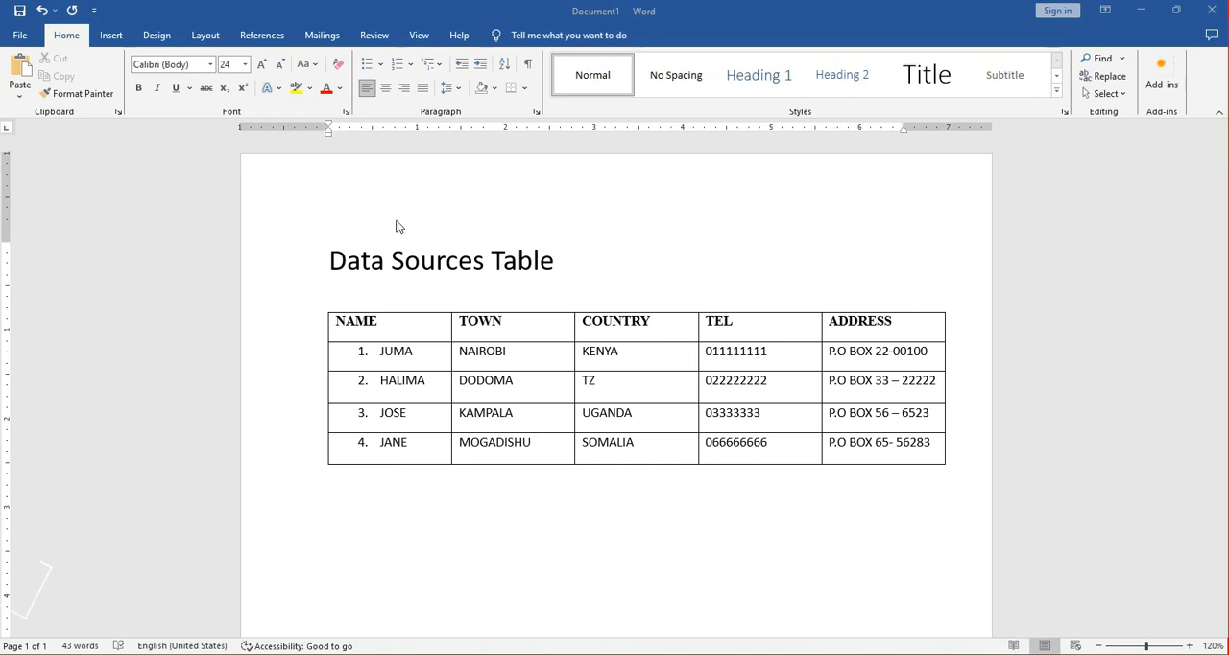
Save the document in the Practice folder under the name "Data Source".
{"action": "left_click", "coordinate": [15, 36]}
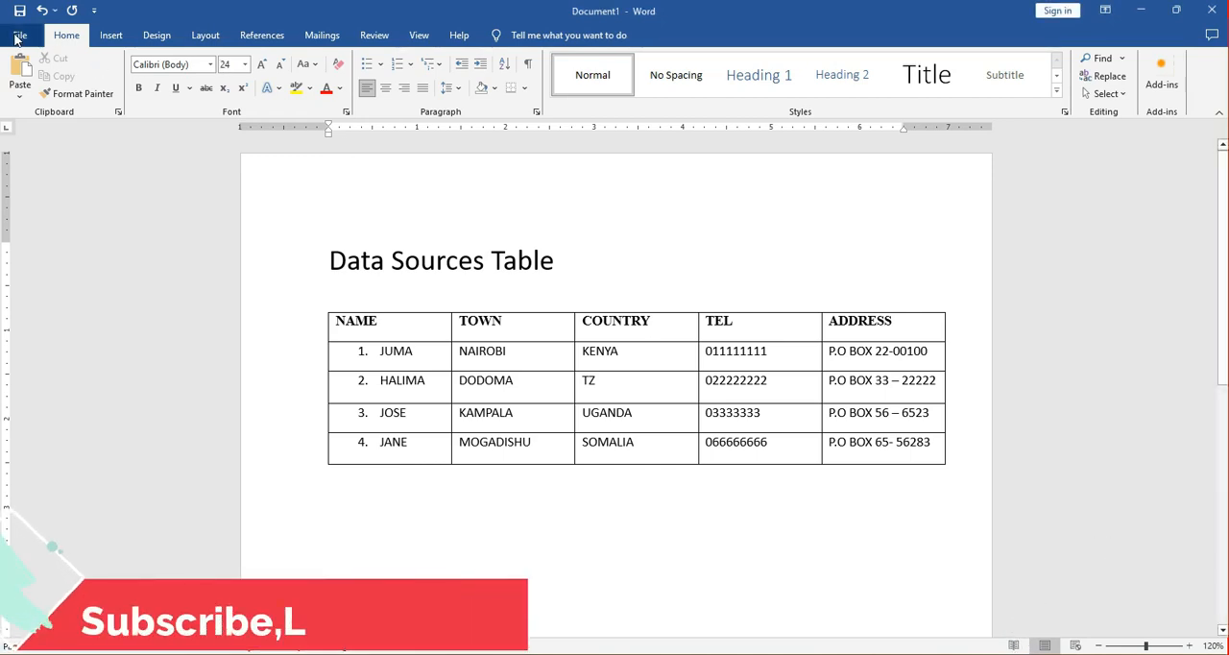
{"action": "left_click", "coordinate": [20, 39]}
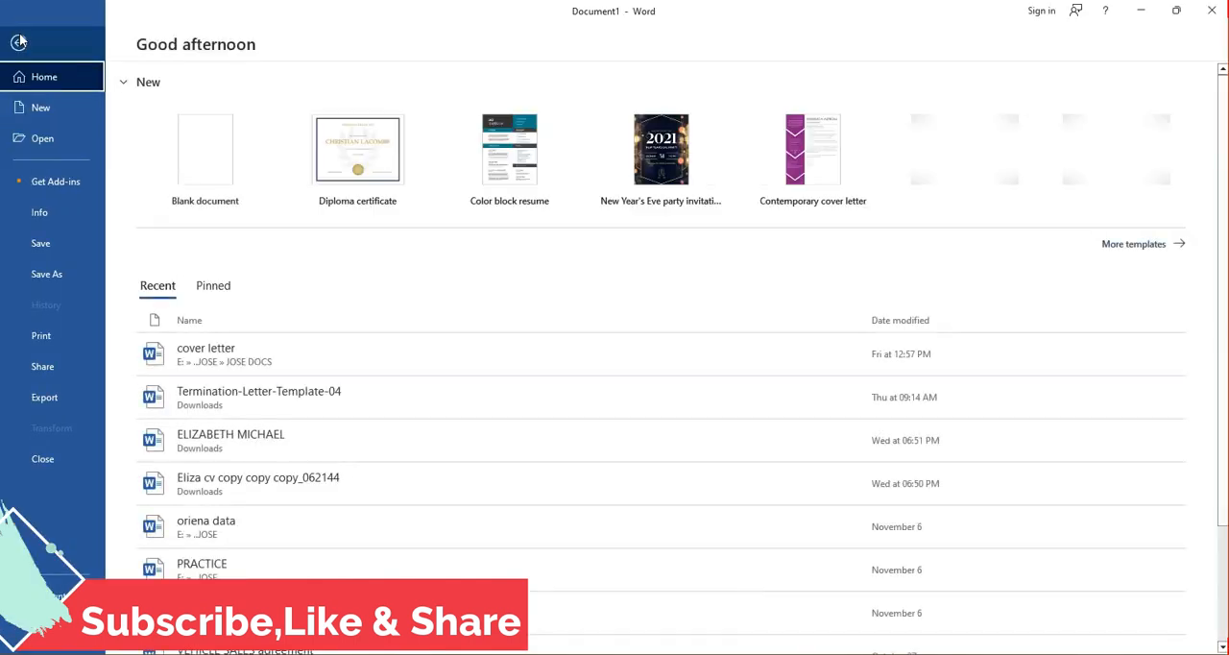
{"action": "left_click", "coordinate": [36, 274]}
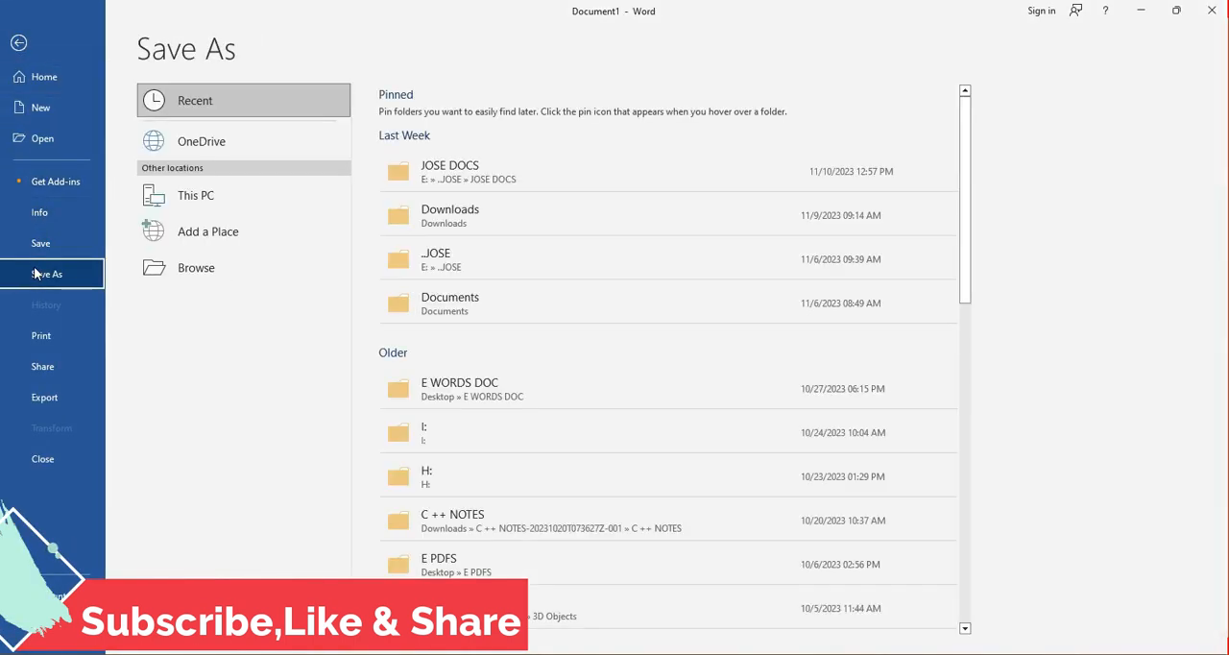
{"action": "double_click", "coordinate": [202, 207]}
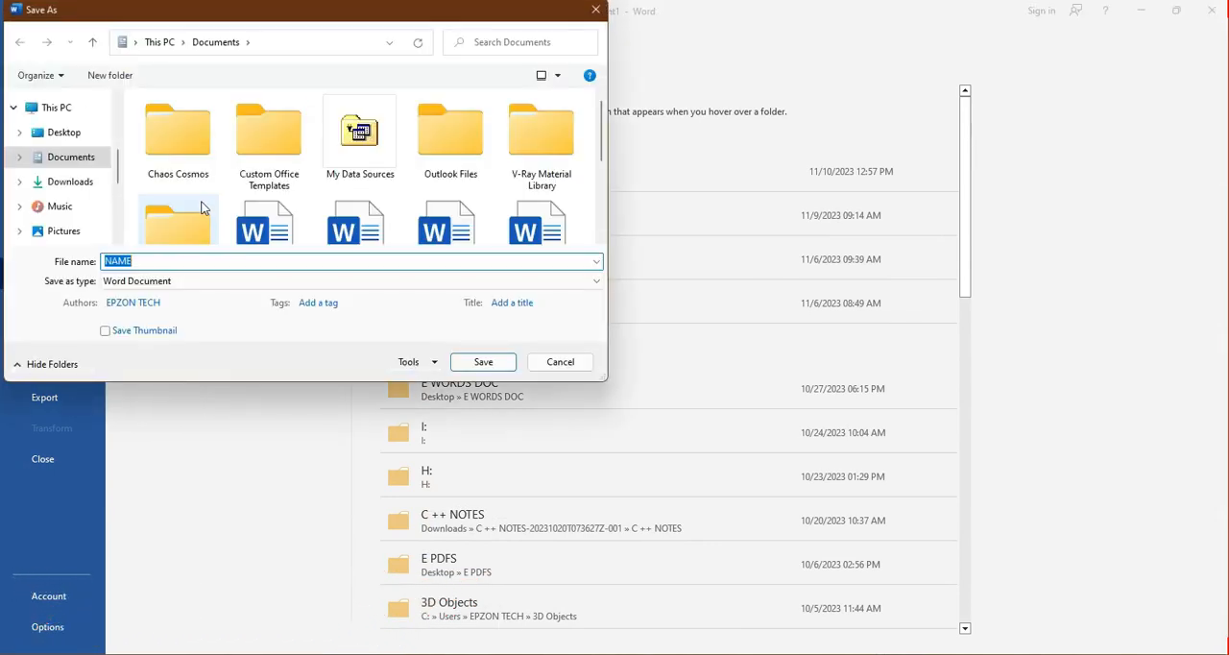
{"action": "scroll", "coordinate": [72, 120], "scroll_direction": "up", "scroll_amount": 1}
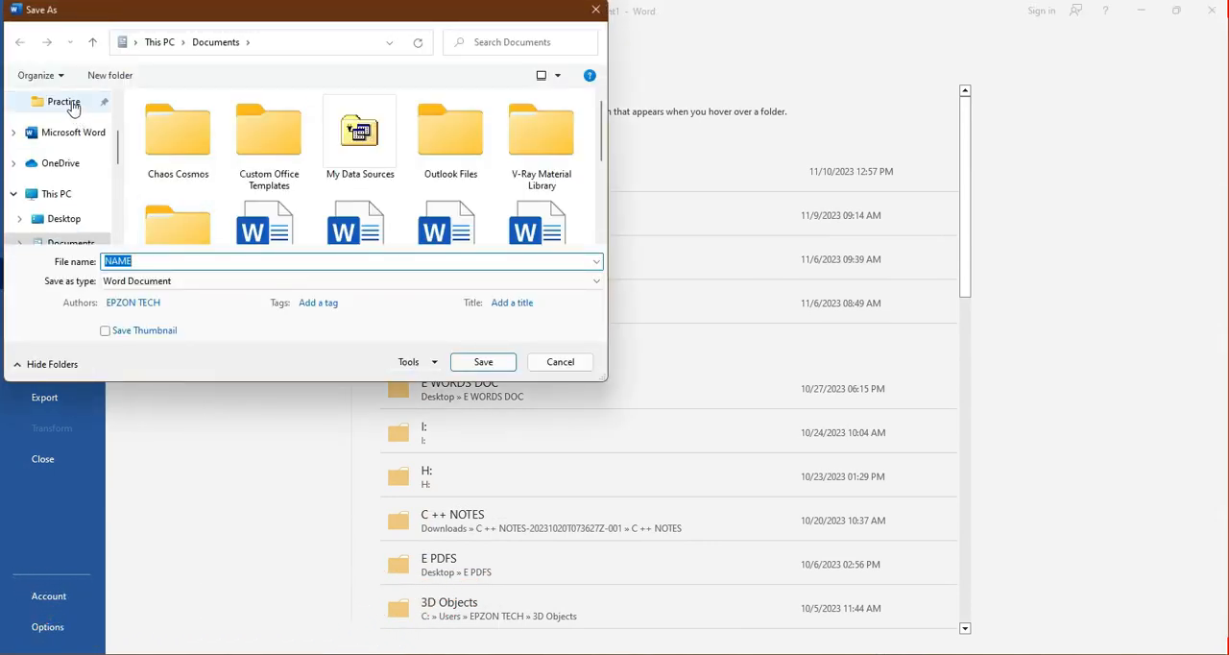
{"action": "left_click", "coordinate": [64, 102]}
{"action": "left_click", "coordinate": [142, 261]}
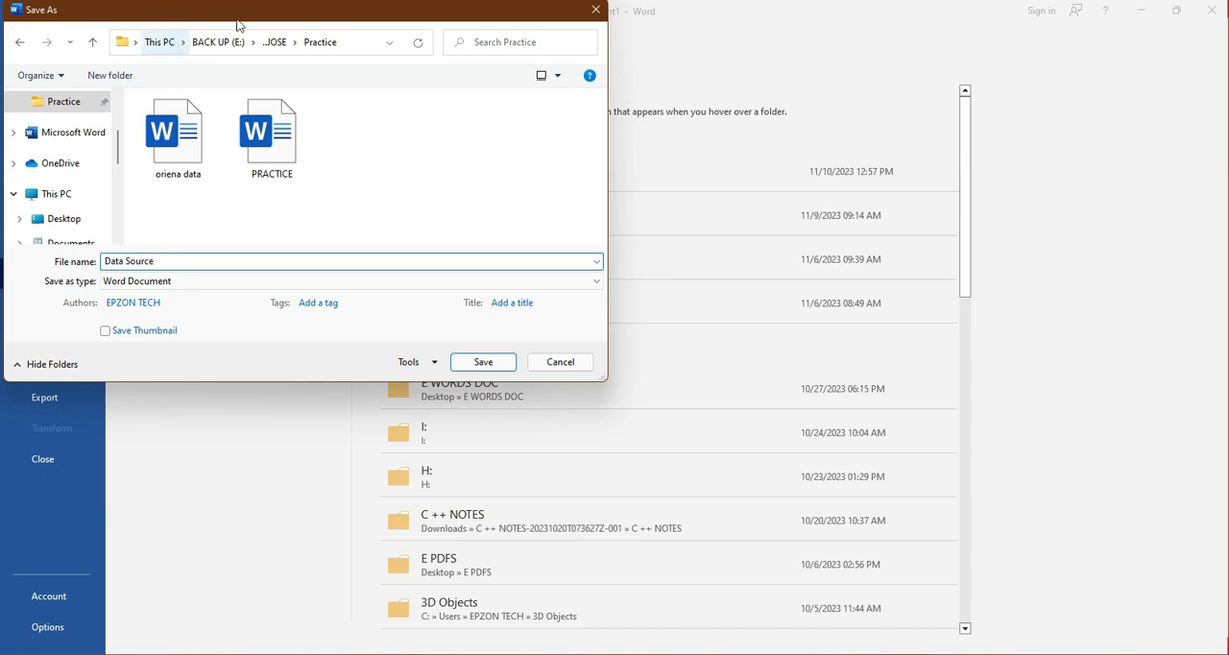
{"action": "left_click", "coordinate": [472, 363]}
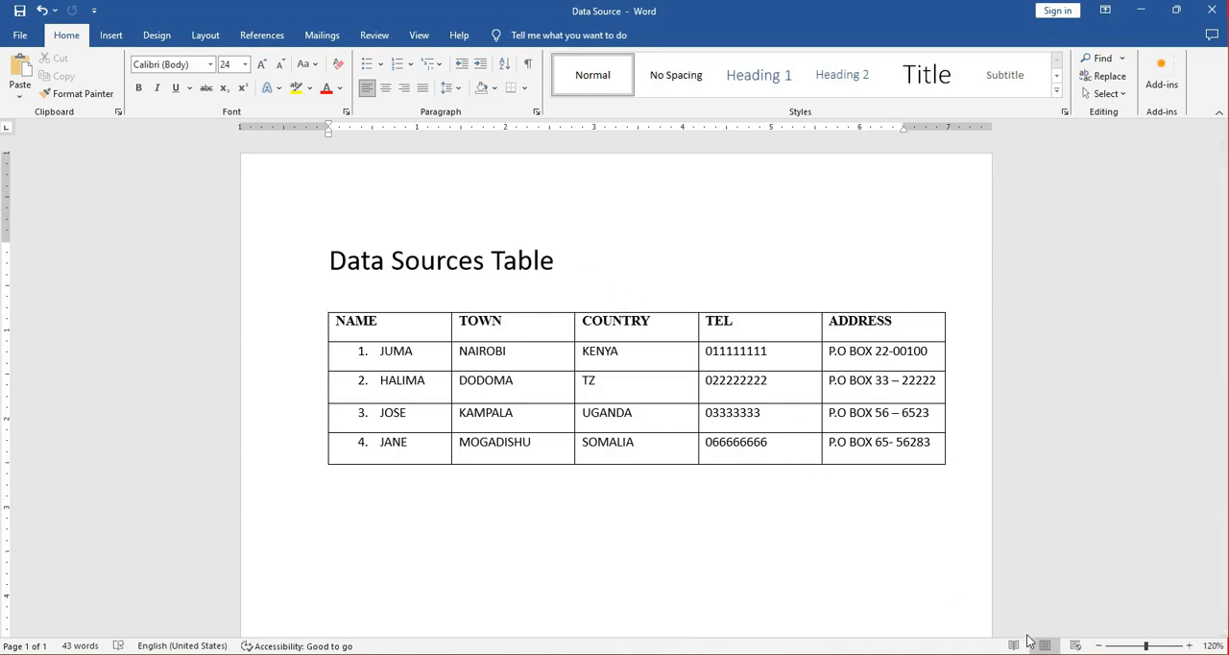
Create a new blank document for the letter.
{"action": "left_click", "coordinate": [20, 35]}
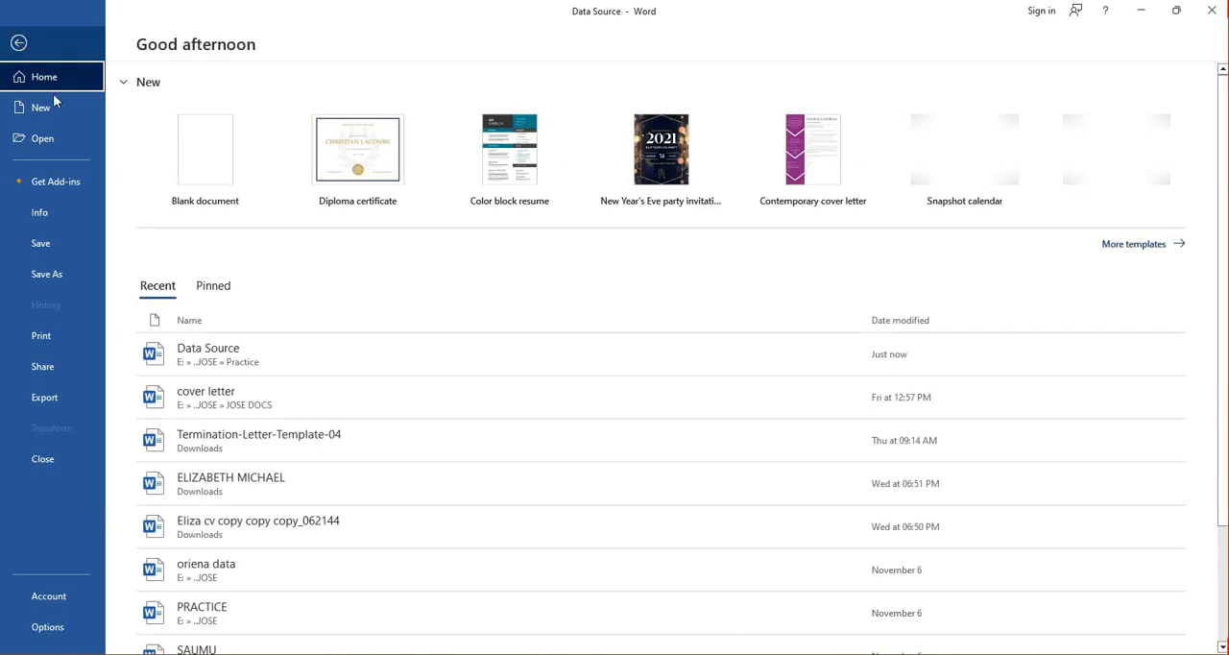
{"action": "left_click", "coordinate": [53, 107]}
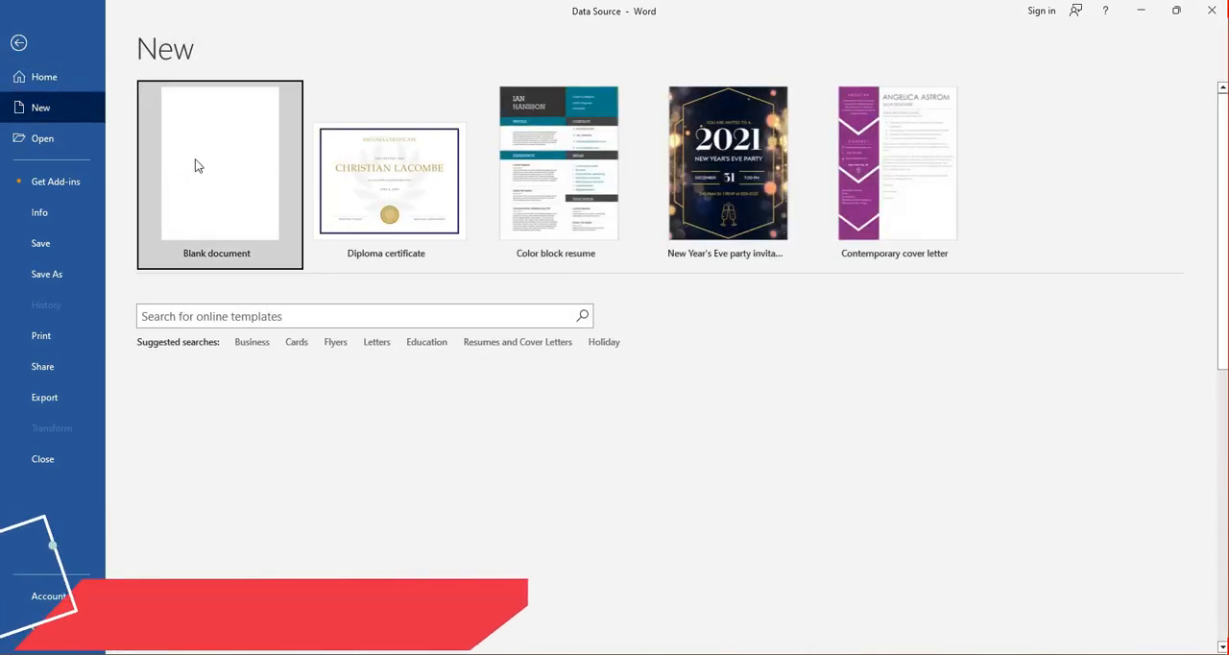
{"action": "left_click", "coordinate": [195, 160]}
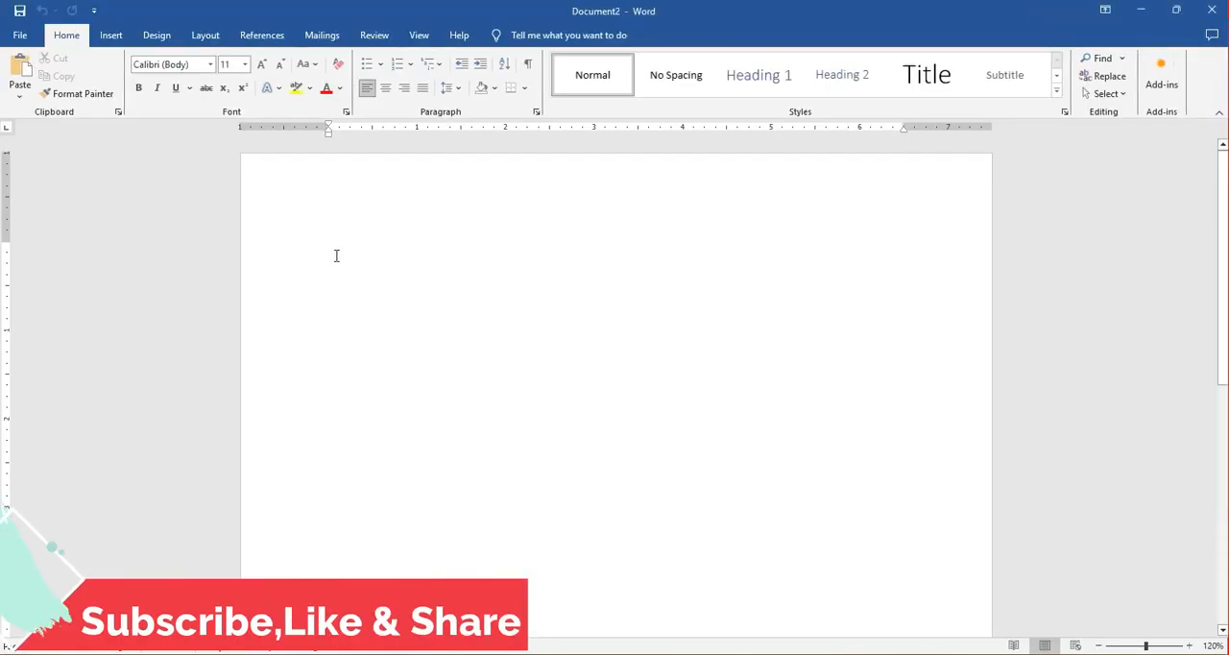
Write "Type tour message here" and, above it, begin a paragraph with "This video shows you how to mail merge in MS word.".
{"action": "type", "text": "Type tour message here"}
{"action": "key", "text": "Home"}
{"action": "key", "text": "Return"}
{"action": "key", "text": "Up"}
{"action": "type", "text": "This videos shows you how to mail merge in Ms word.Mail Merging is "}
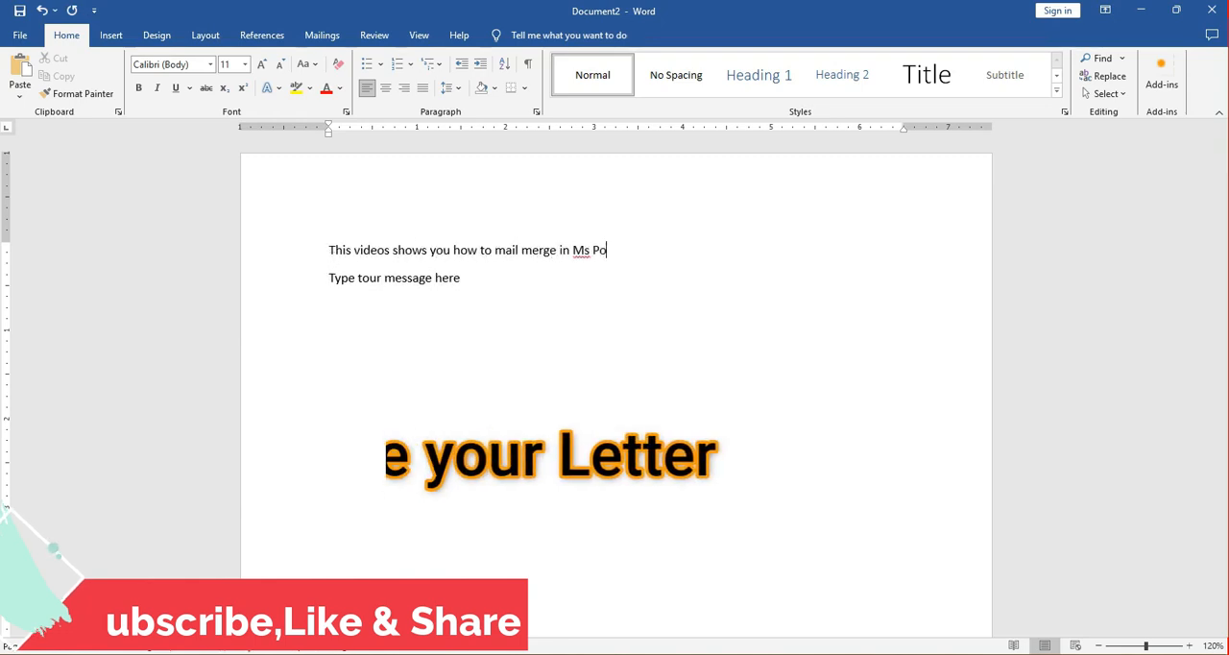
{"action": "type", "text": "merging one d"}
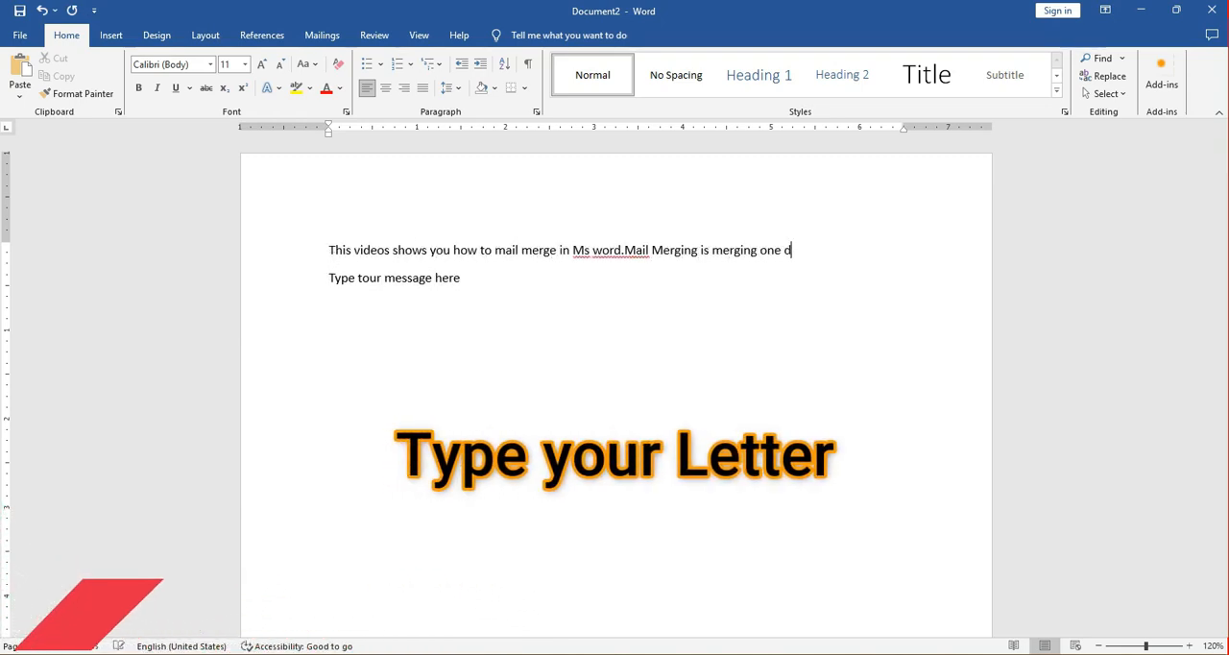
{"action": "type", "text": "ocument to different recipient at the same time in the different destinations."}
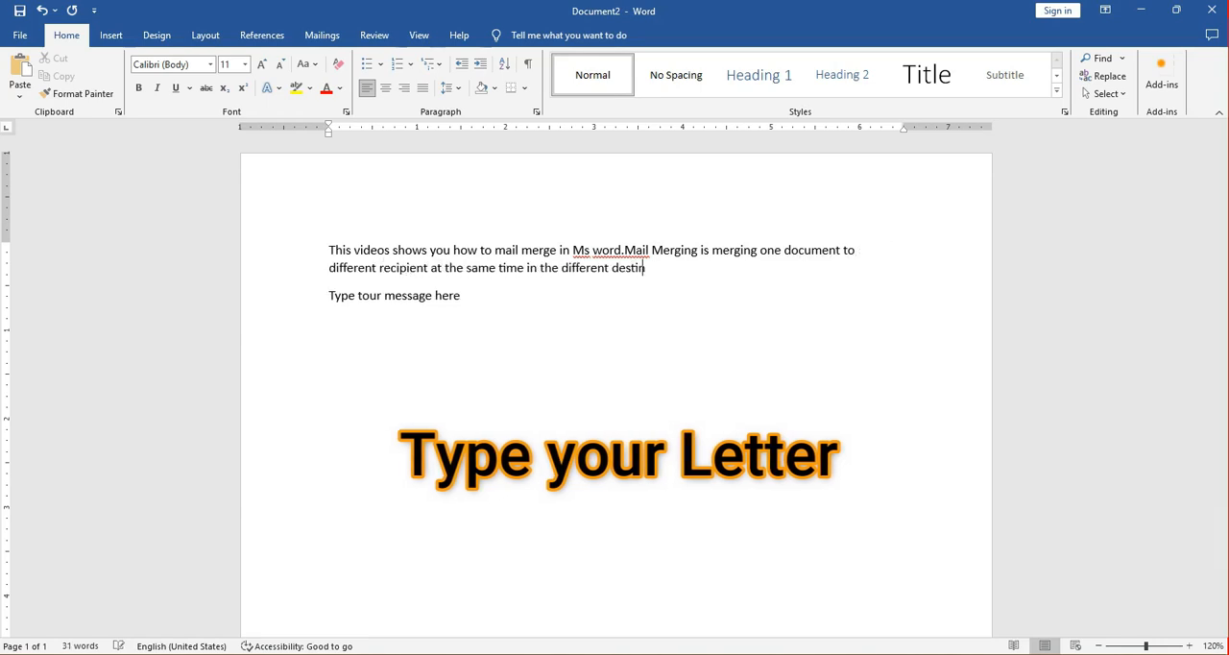
Complete the first paragraph to read "Mail Merging is sending one document to different recipient at the same time in the different destinations.".
{"action": "double_click", "coordinate": [720, 249]}
{"action": "type", "text": "sending"}
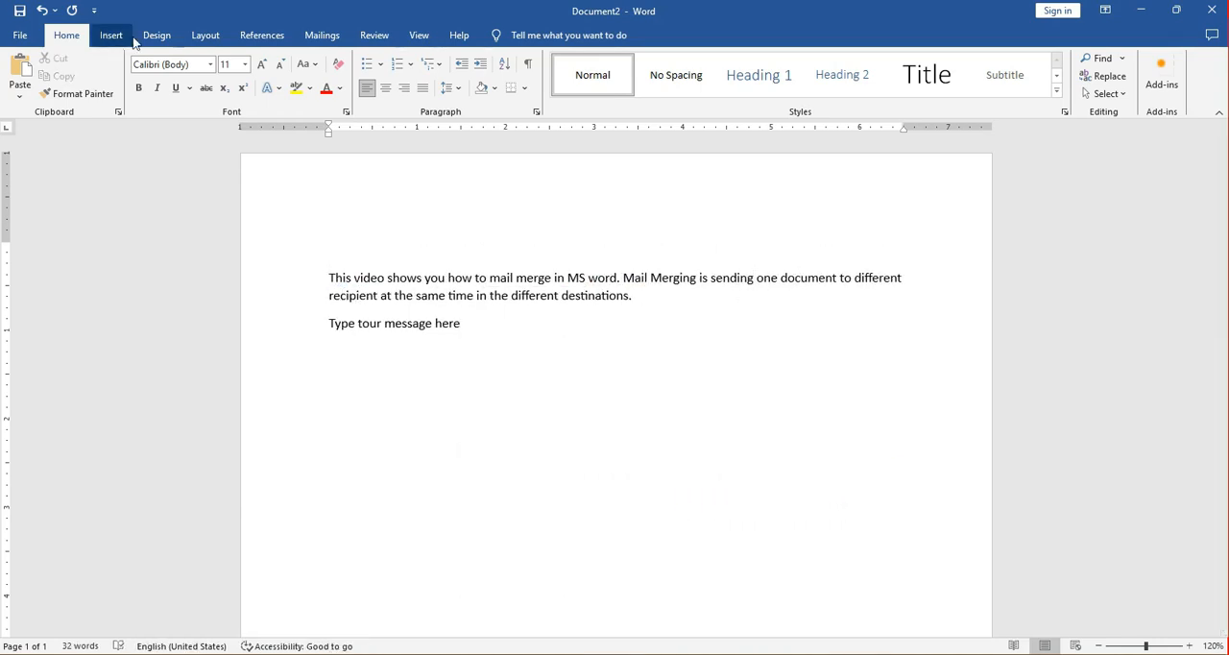
Insert an empty line above the first paragraph and start a mail merge of the Letters type.
{"action": "left_click", "coordinate": [323, 36]}
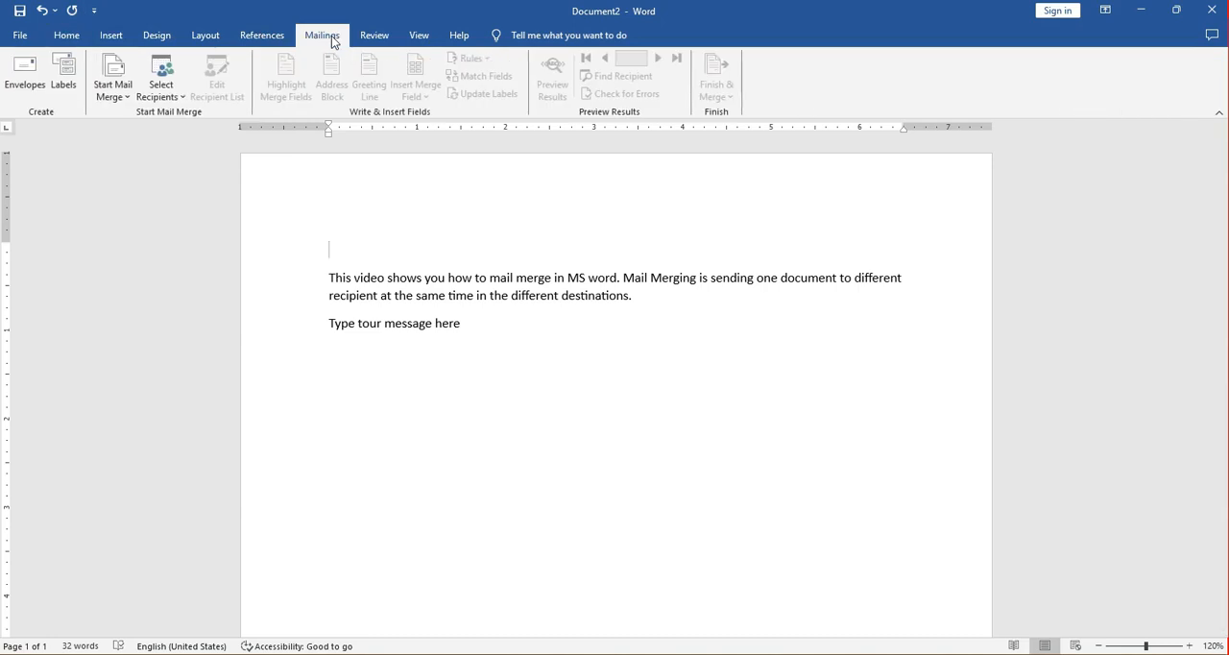
{"action": "left_click", "coordinate": [126, 92]}
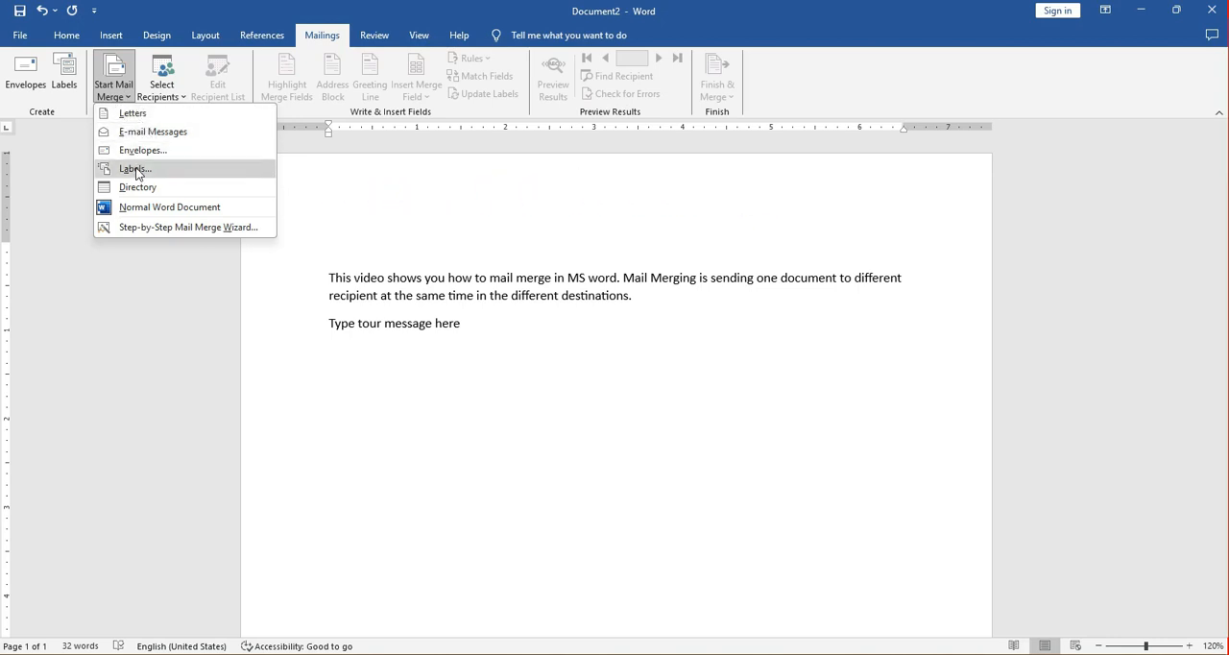
{"action": "left_click", "coordinate": [137, 118]}
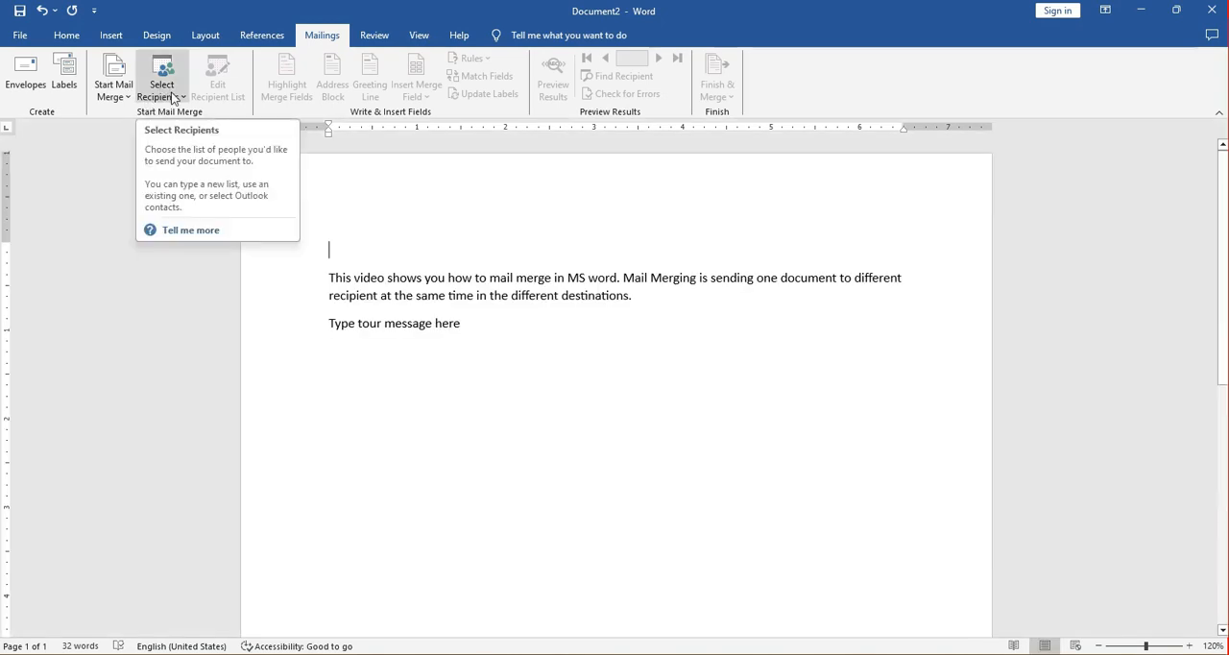
Use the existing "Data Source" document in the Practice folder as the recipient list for the merge.
{"action": "left_click", "coordinate": [174, 100]}
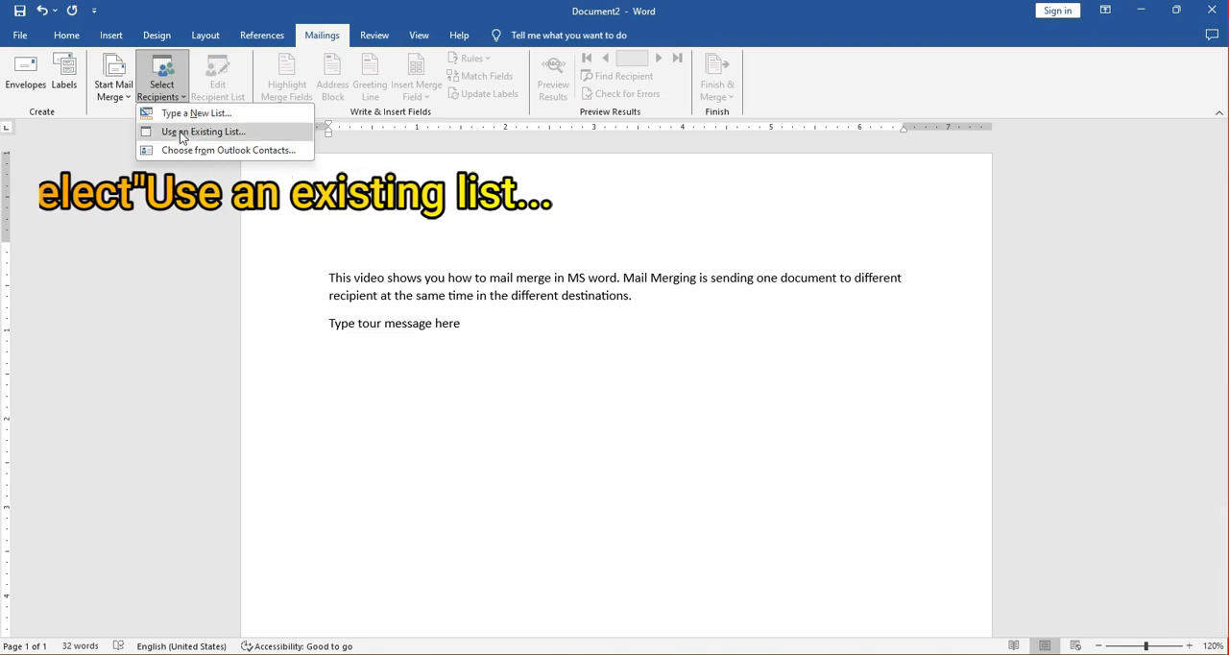
{"action": "left_click", "coordinate": [199, 130]}
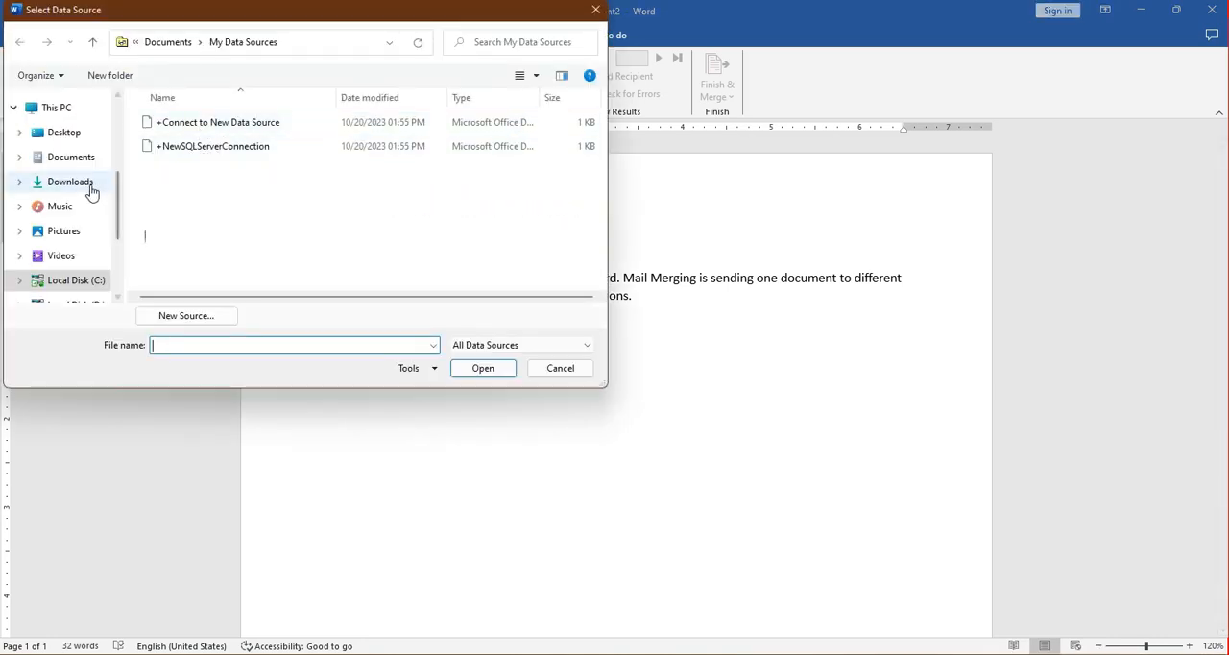
{"action": "scroll", "coordinate": [90, 192], "scroll_direction": "up", "scroll_amount": 2}
{"action": "left_click", "coordinate": [63, 155]}
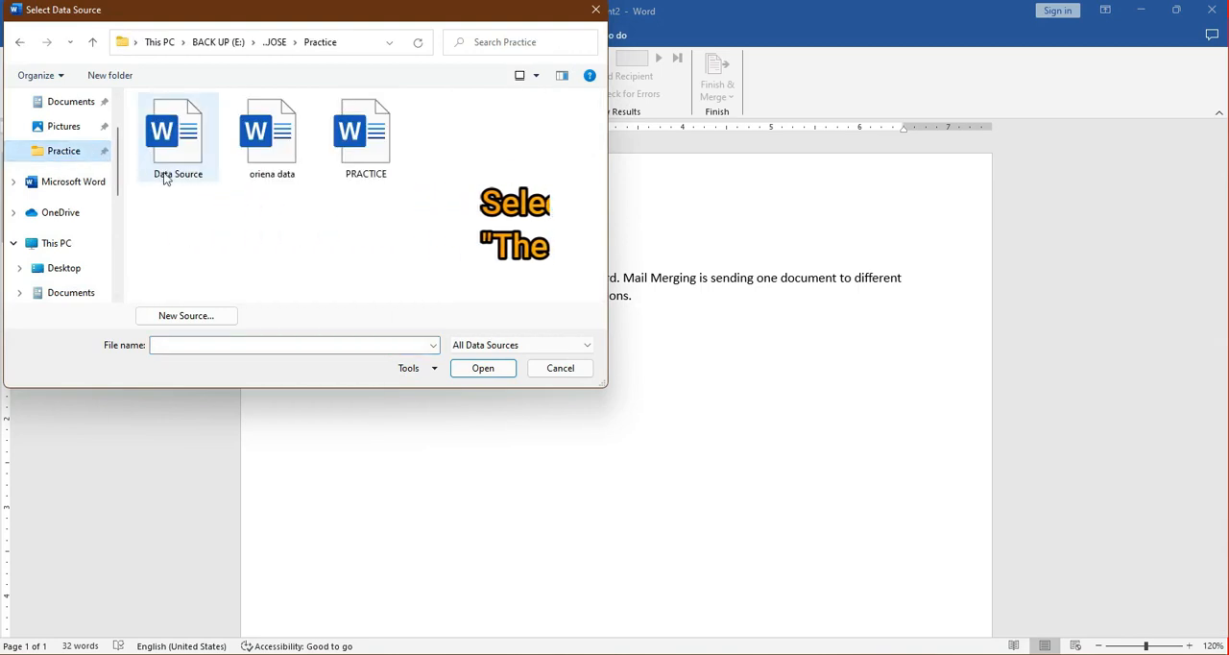
{"action": "left_click", "coordinate": [177, 149]}
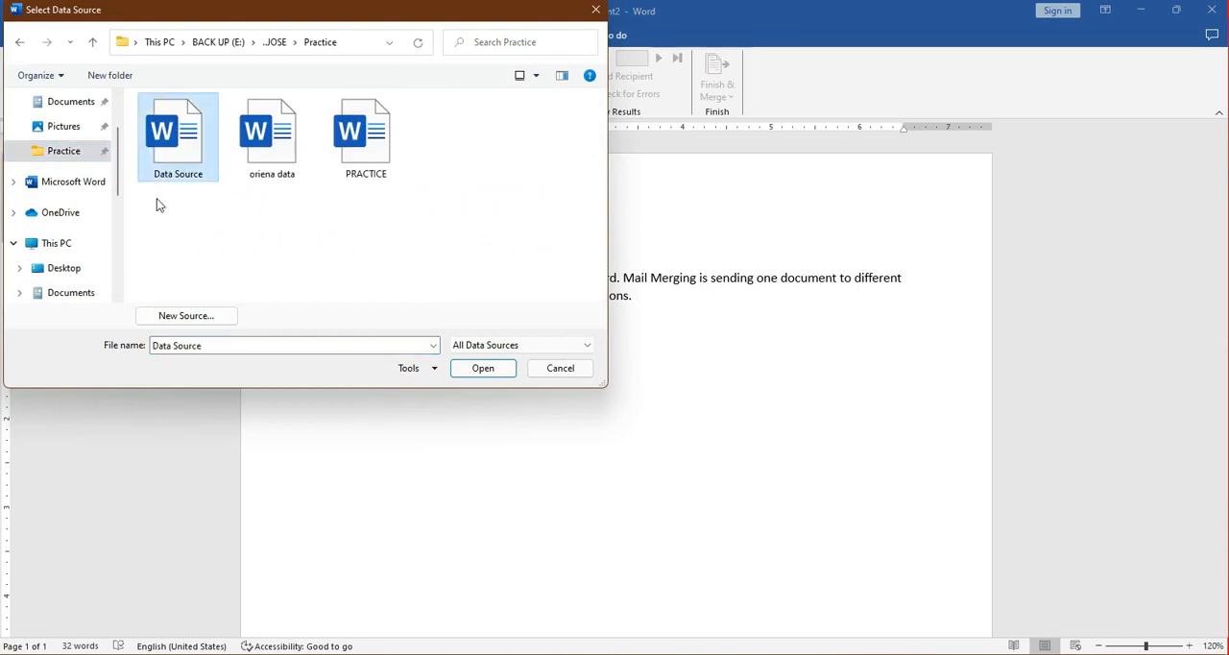
{"action": "left_click", "coordinate": [472, 370]}
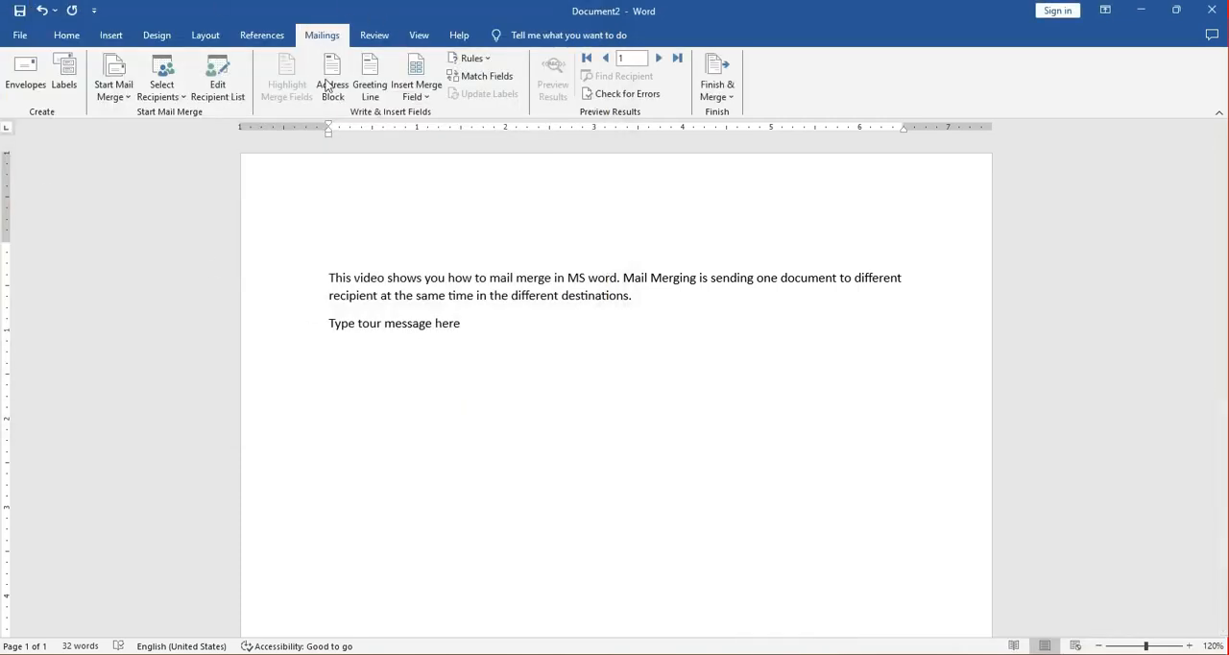
{"action": "left_click", "coordinate": [498, 77]}
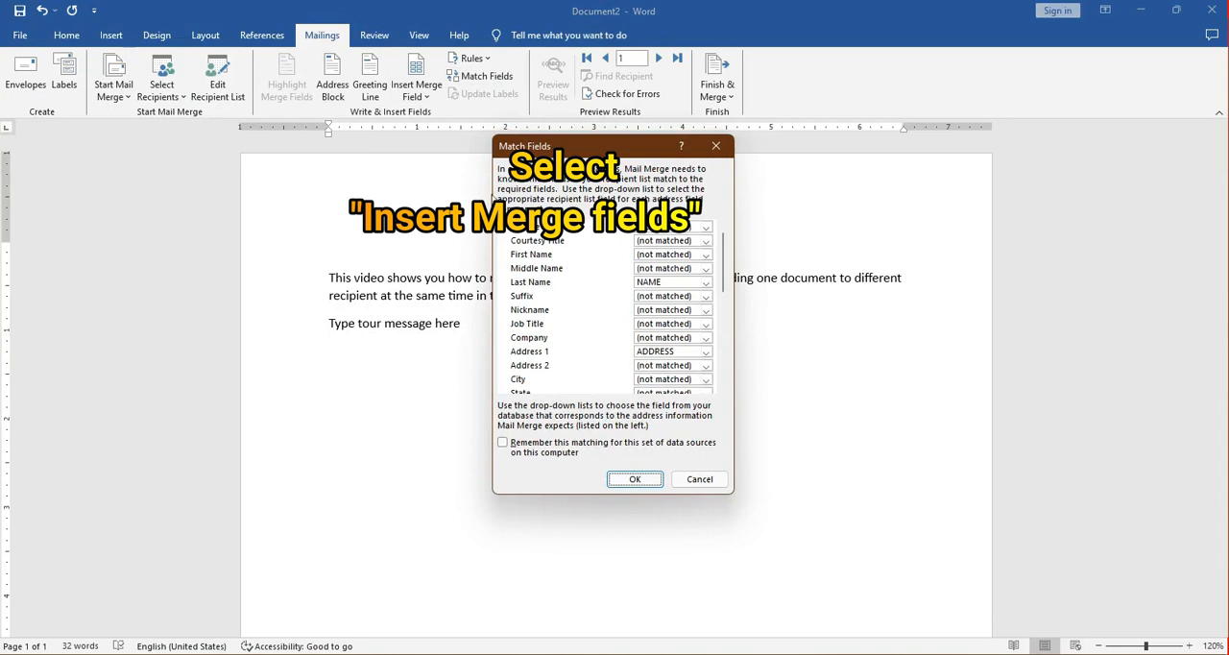
{"action": "scroll", "coordinate": [554, 284], "scroll_direction": "down", "scroll_amount": 6}
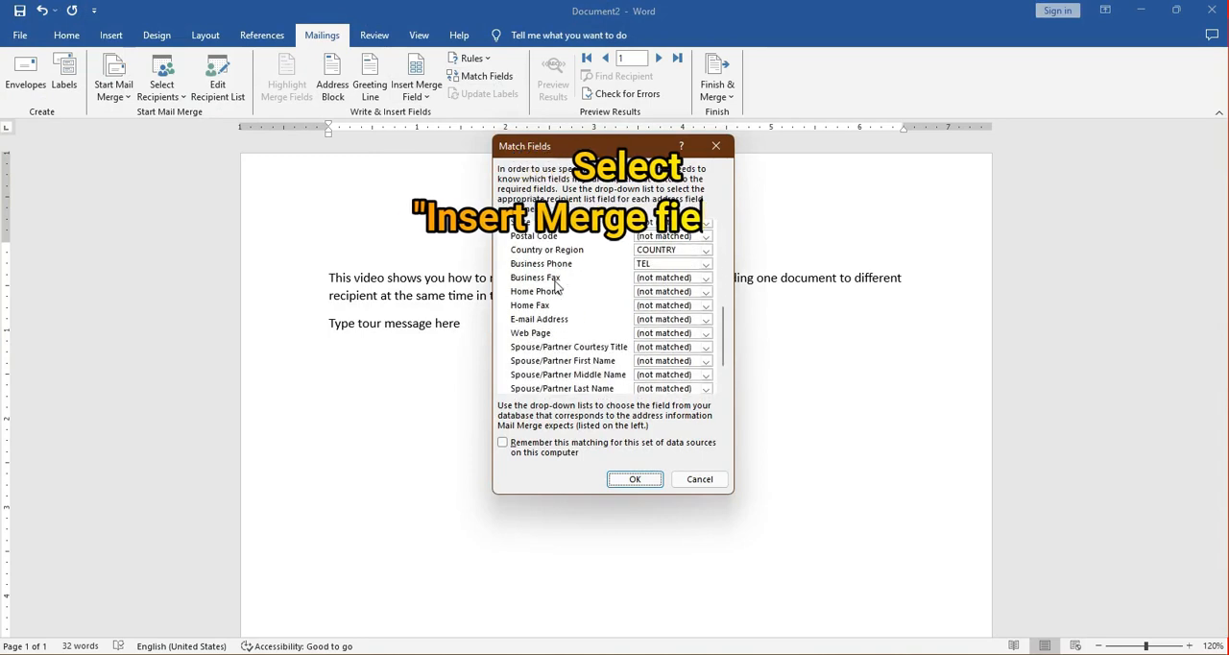
{"action": "left_click", "coordinate": [693, 481]}
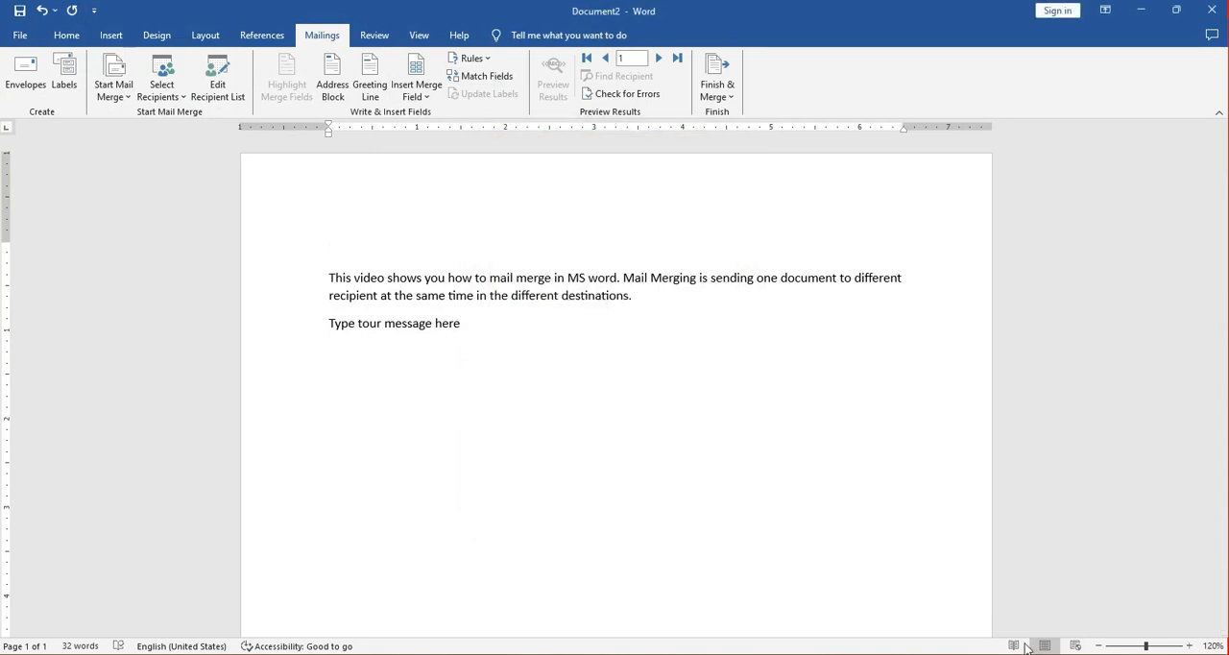
Insert the merge fields NAME, TOWN, COUNTRY, TEL and ADDRESS on the empty line above the first paragraph.
{"action": "left_click", "coordinate": [421, 96]}
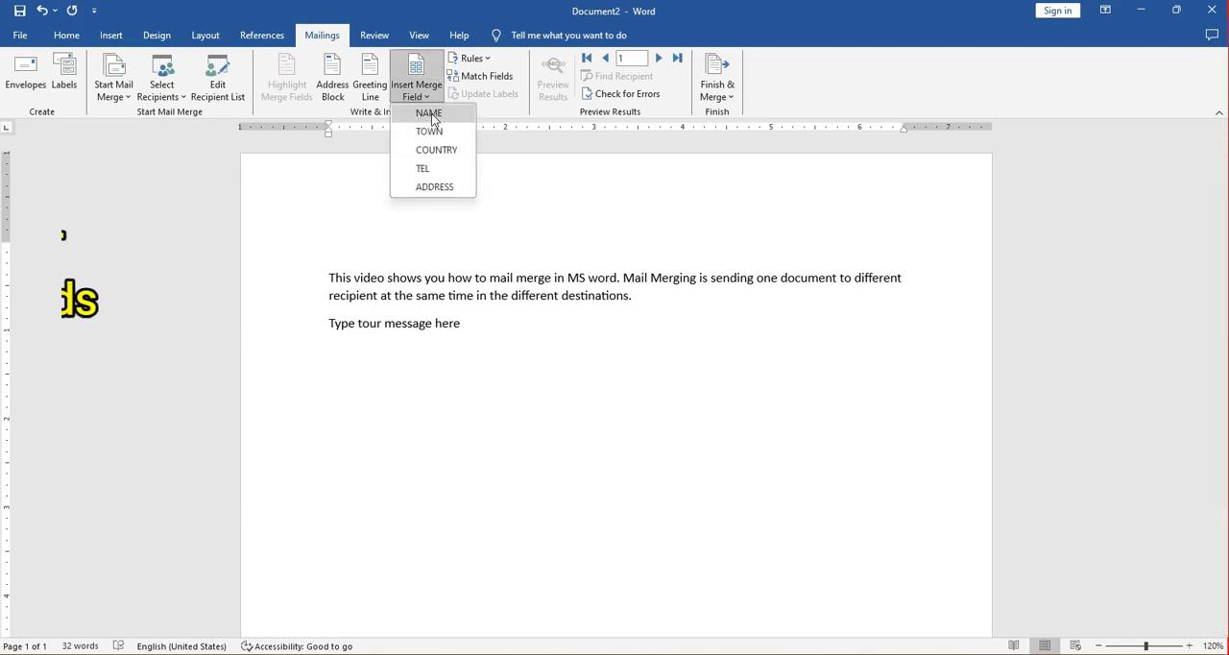
{"action": "left_click", "coordinate": [428, 113]}
{"action": "left_click", "coordinate": [418, 95]}
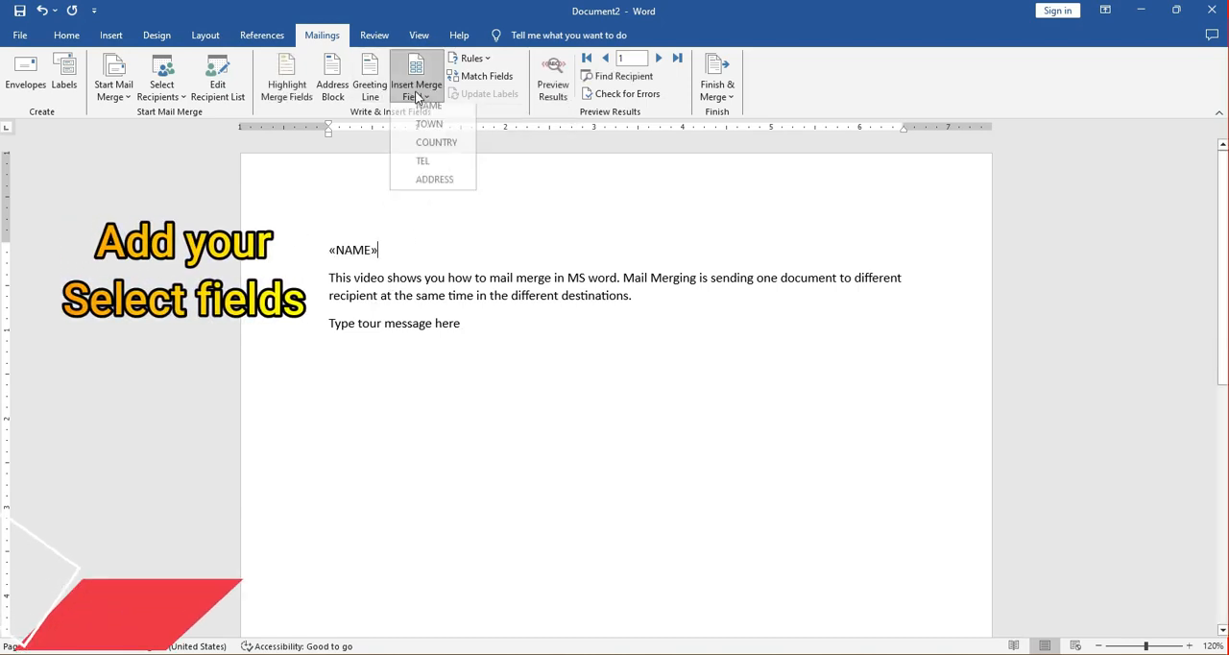
{"action": "left_click", "coordinate": [428, 130]}
{"action": "left_click", "coordinate": [417, 96]}
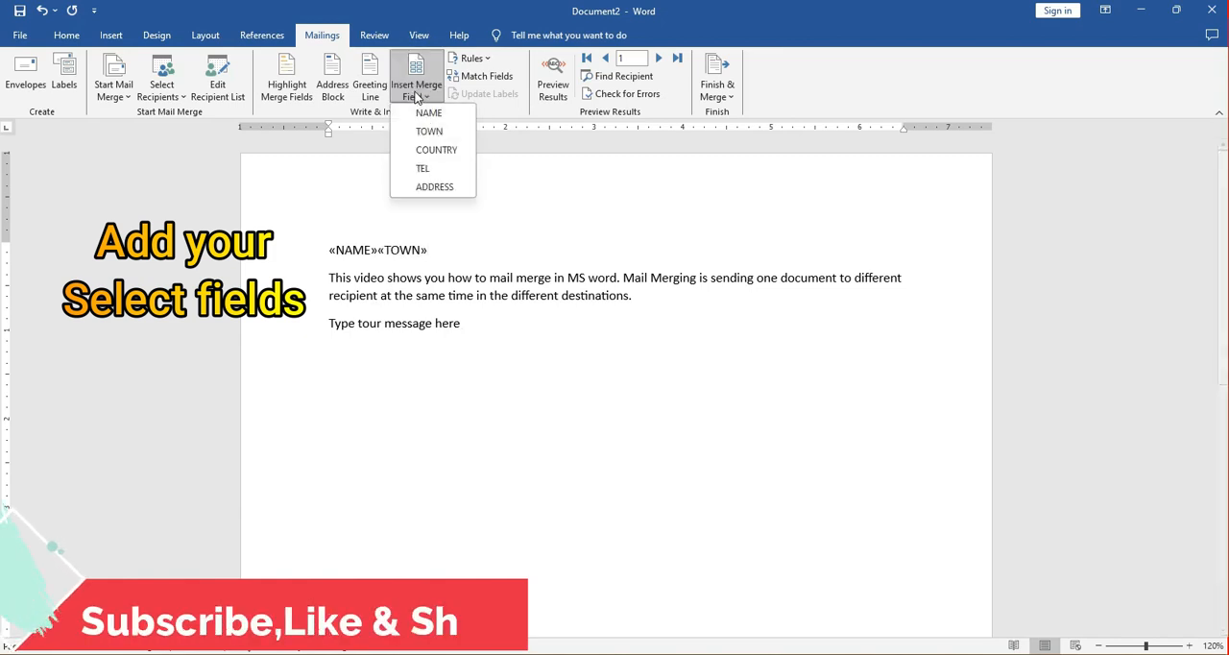
{"action": "left_click", "coordinate": [436, 149]}
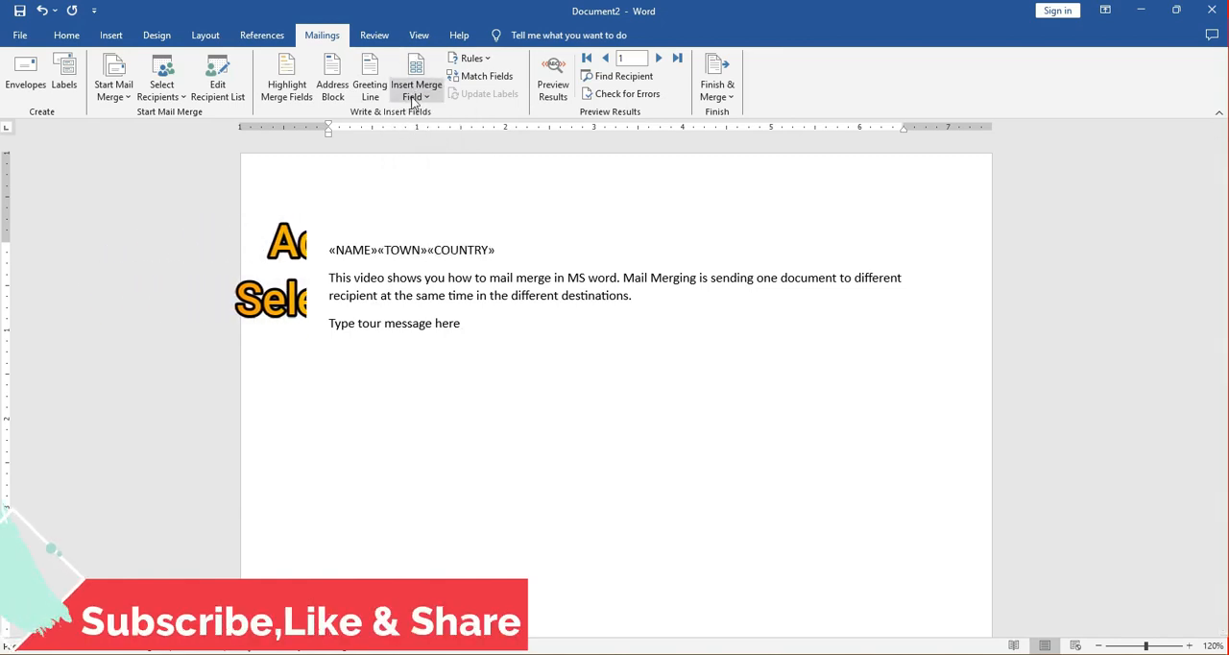
{"action": "left_click", "coordinate": [417, 95]}
{"action": "left_click", "coordinate": [426, 168]}
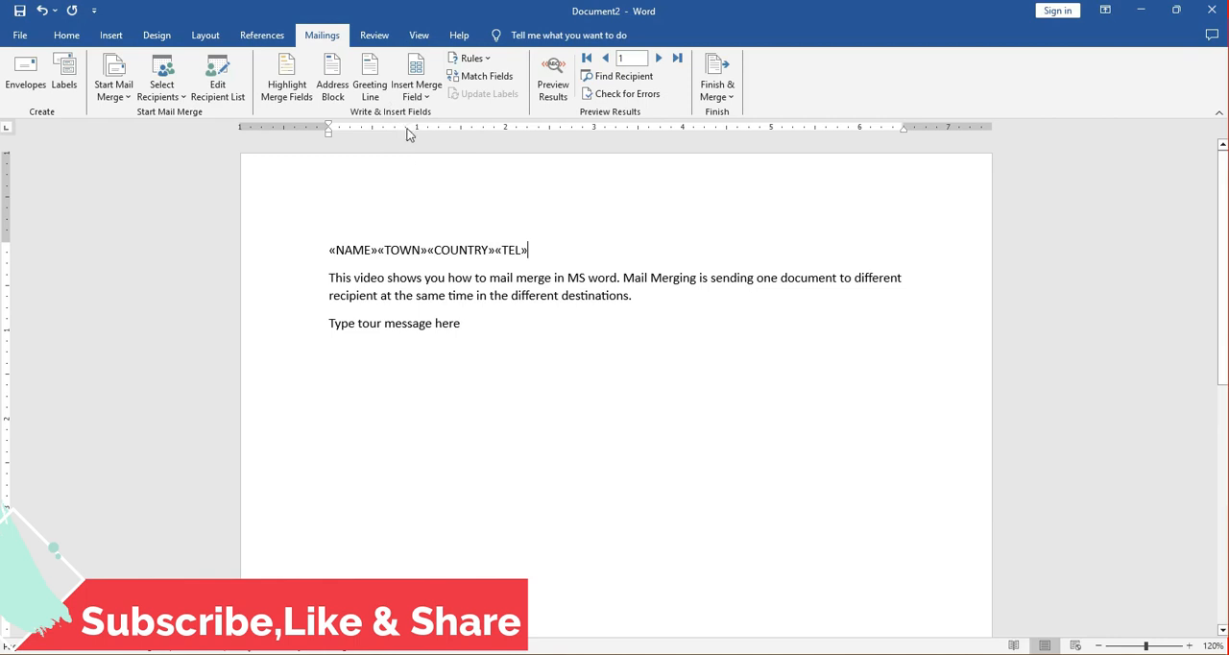
{"action": "left_click", "coordinate": [417, 95]}
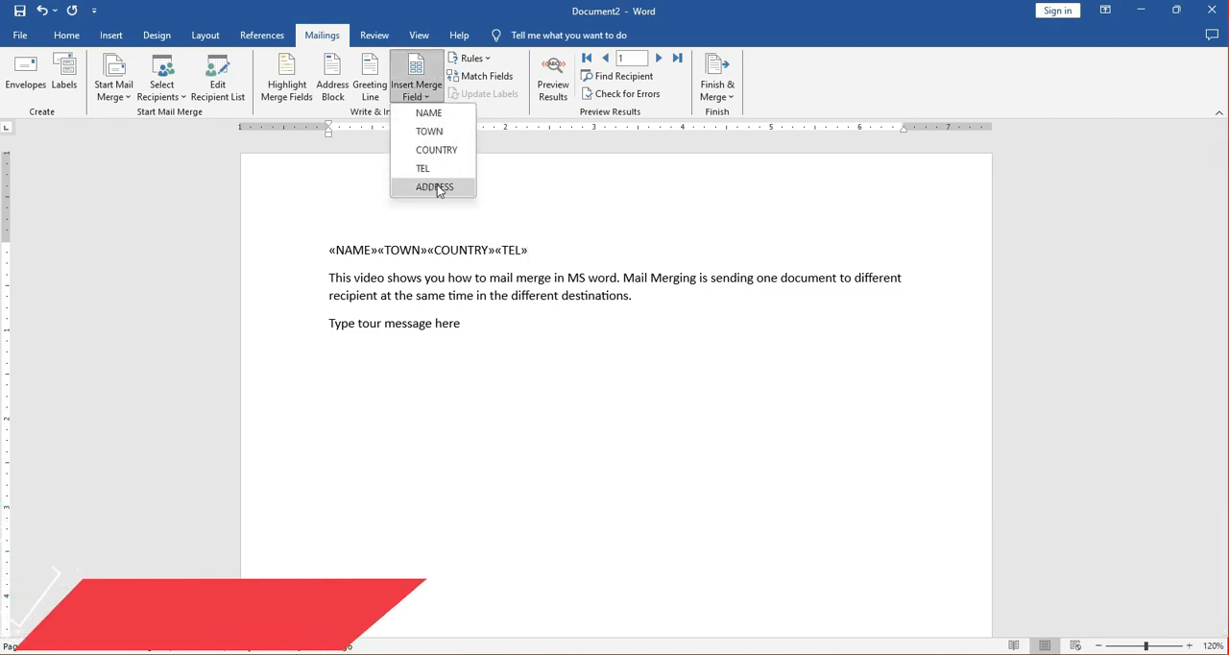
{"action": "left_click", "coordinate": [442, 186]}
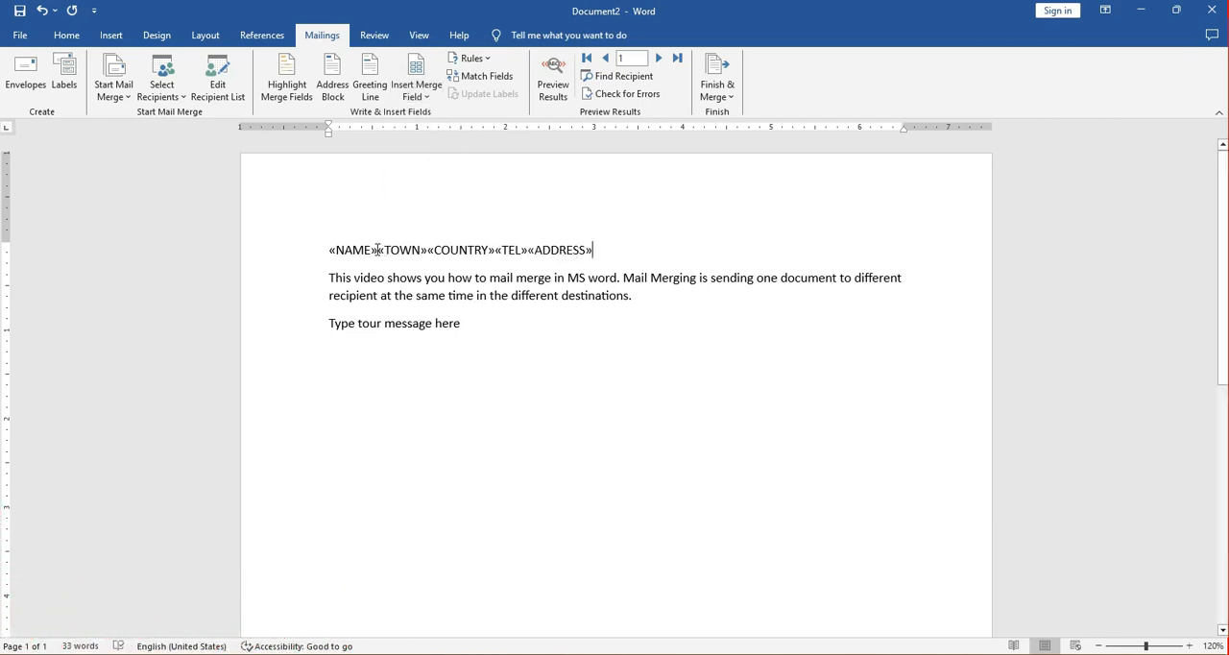
Split the row of merge fields so that NAME, TOWN, COUNTRY, TEL and ADDRESS each stand on their own line.
{"action": "left_click", "coordinate": [377, 250]}
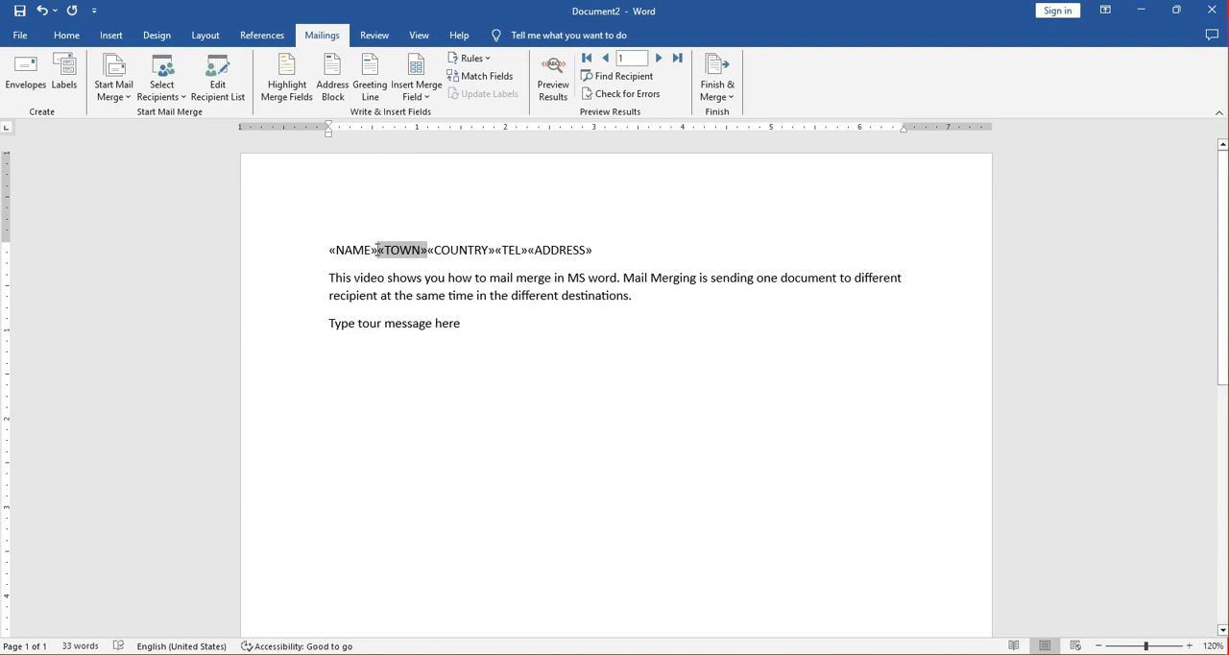
{"action": "key", "text": "Return"}
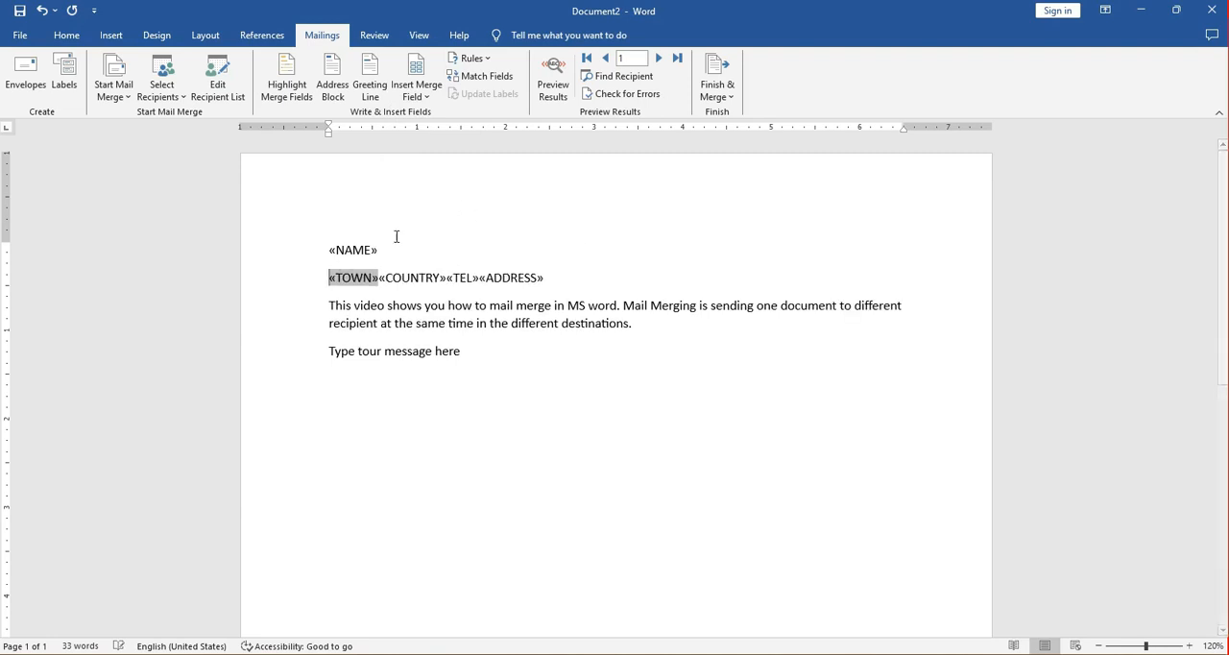
{"action": "left_click", "coordinate": [381, 279]}
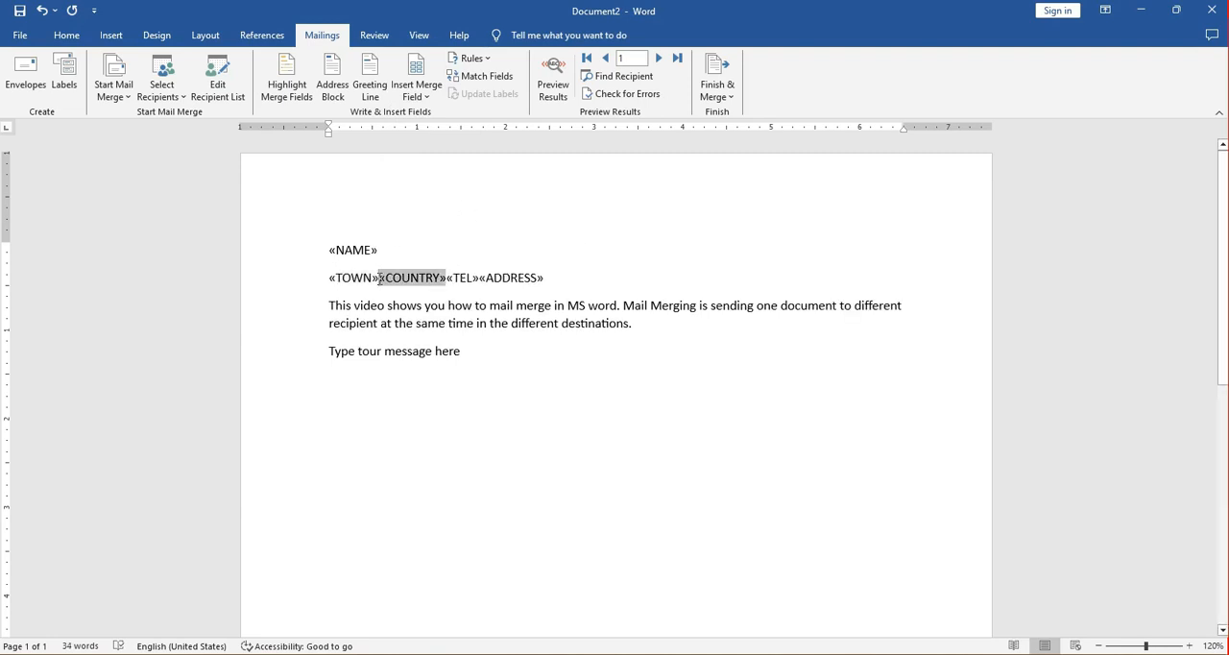
{"action": "key", "text": "Return"}
{"action": "left_click", "coordinate": [398, 307]}
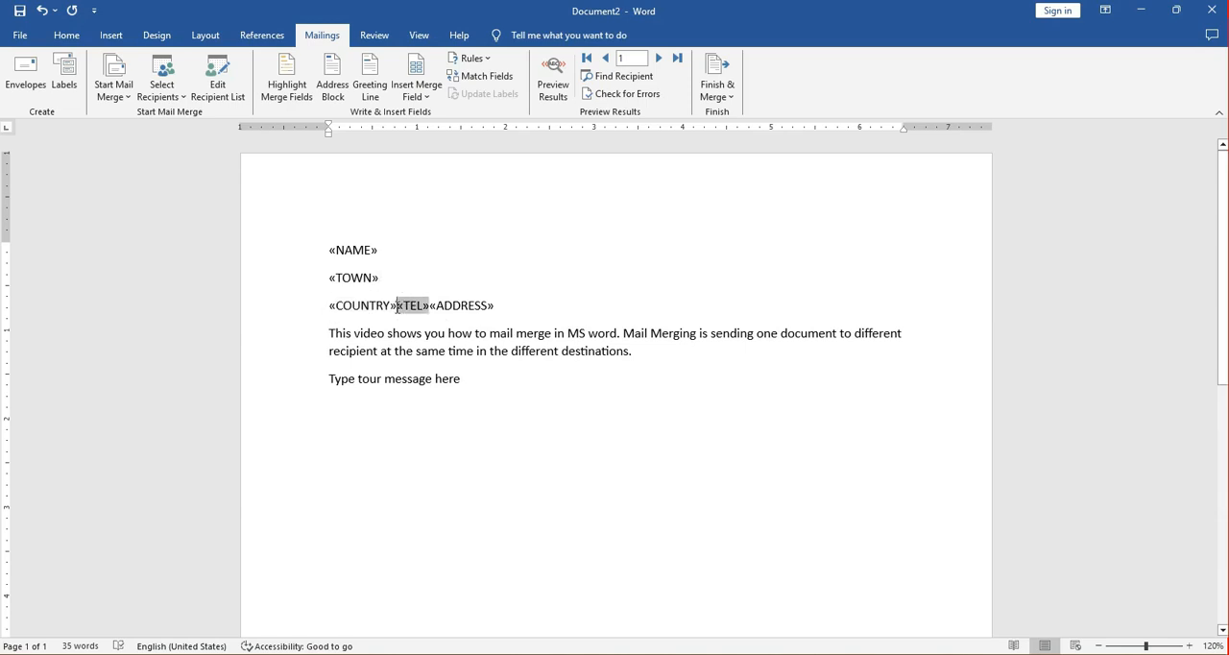
{"action": "key", "text": "Return"}
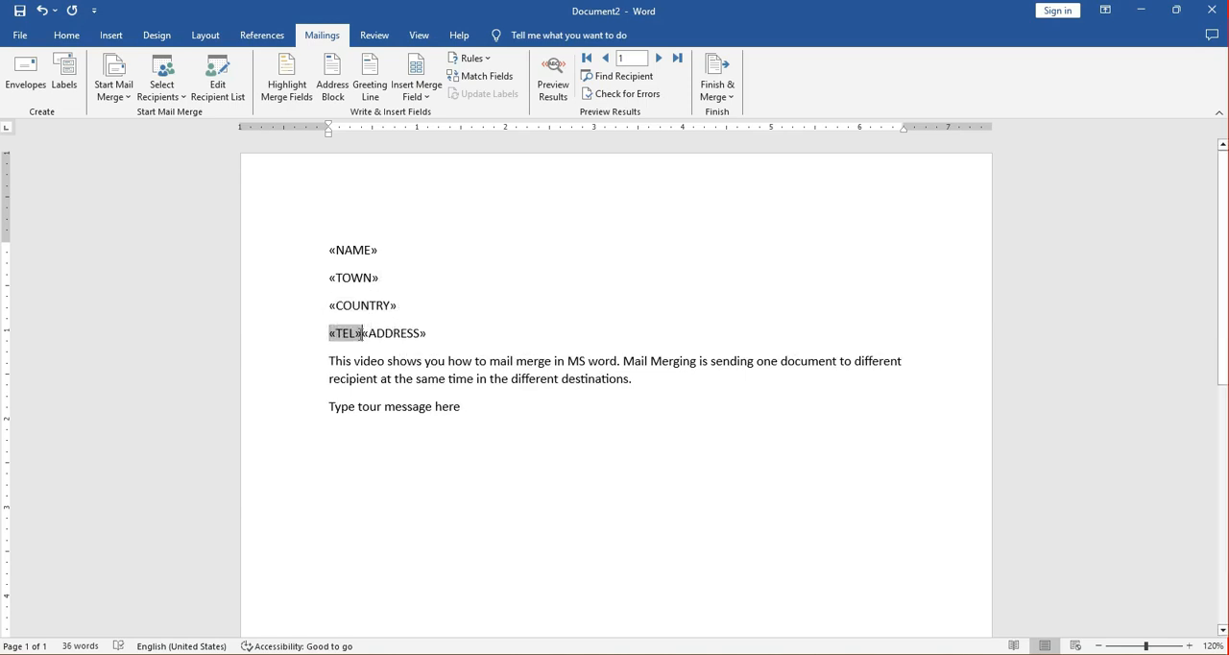
{"action": "left_click", "coordinate": [363, 334]}
{"action": "key", "text": "Return"}
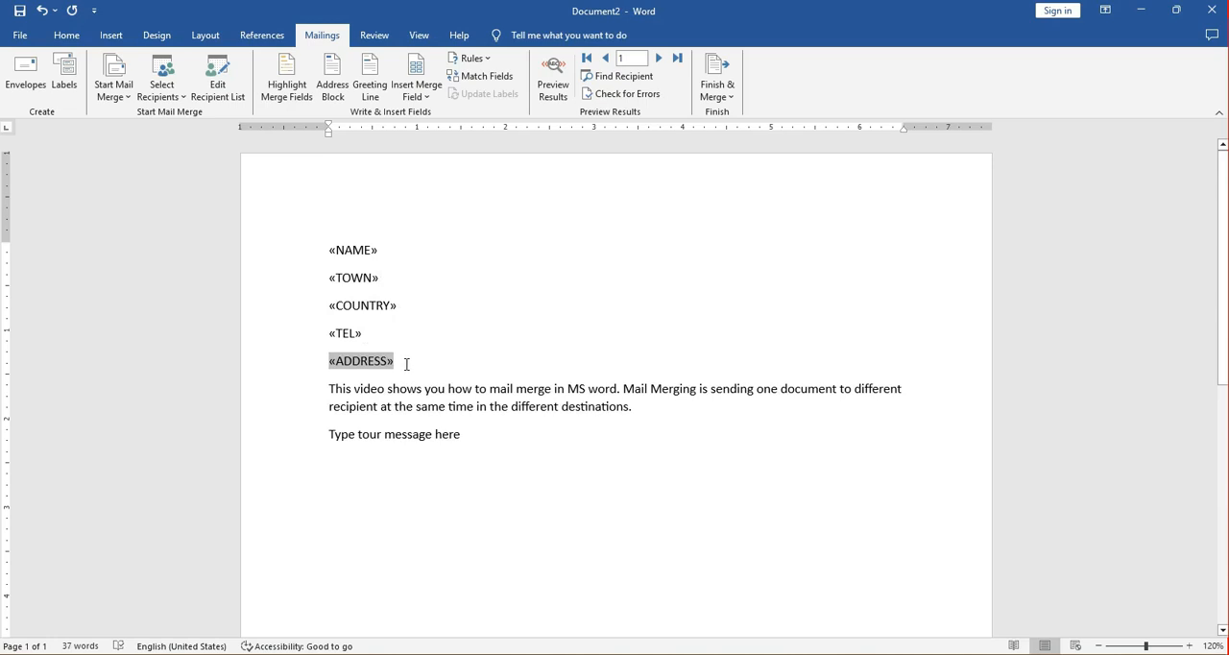
{"action": "left_click", "coordinate": [402, 361]}
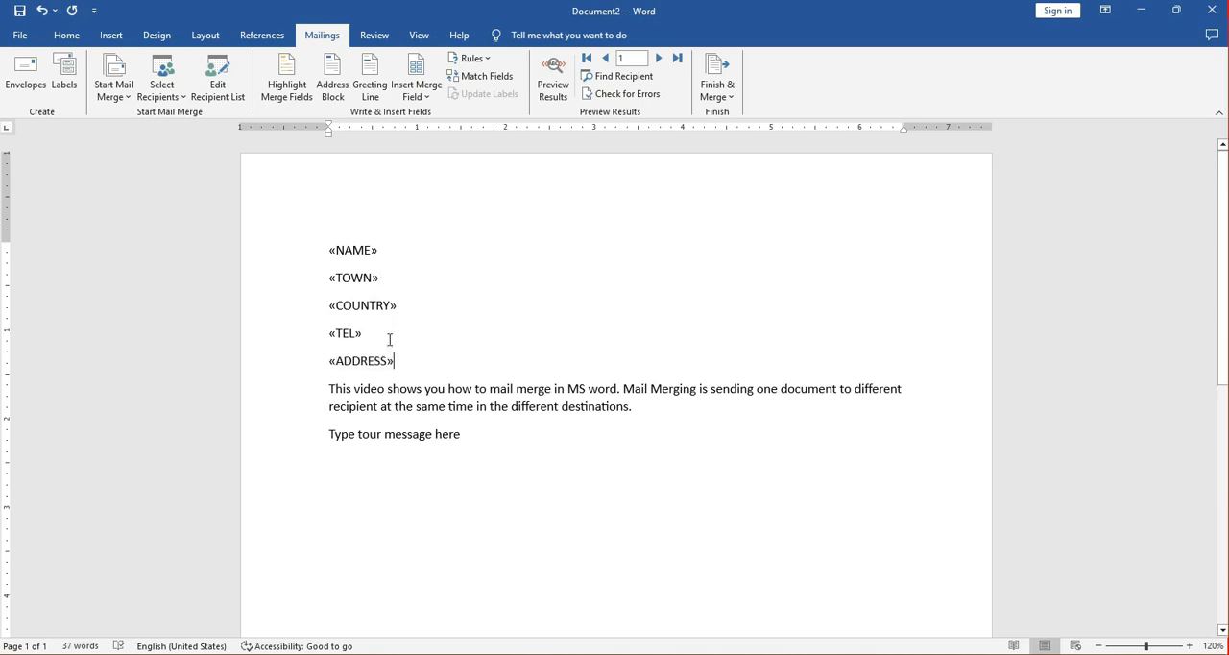
Finish the merge as individual documents in a new document, including all records.
{"action": "left_click", "coordinate": [715, 81]}
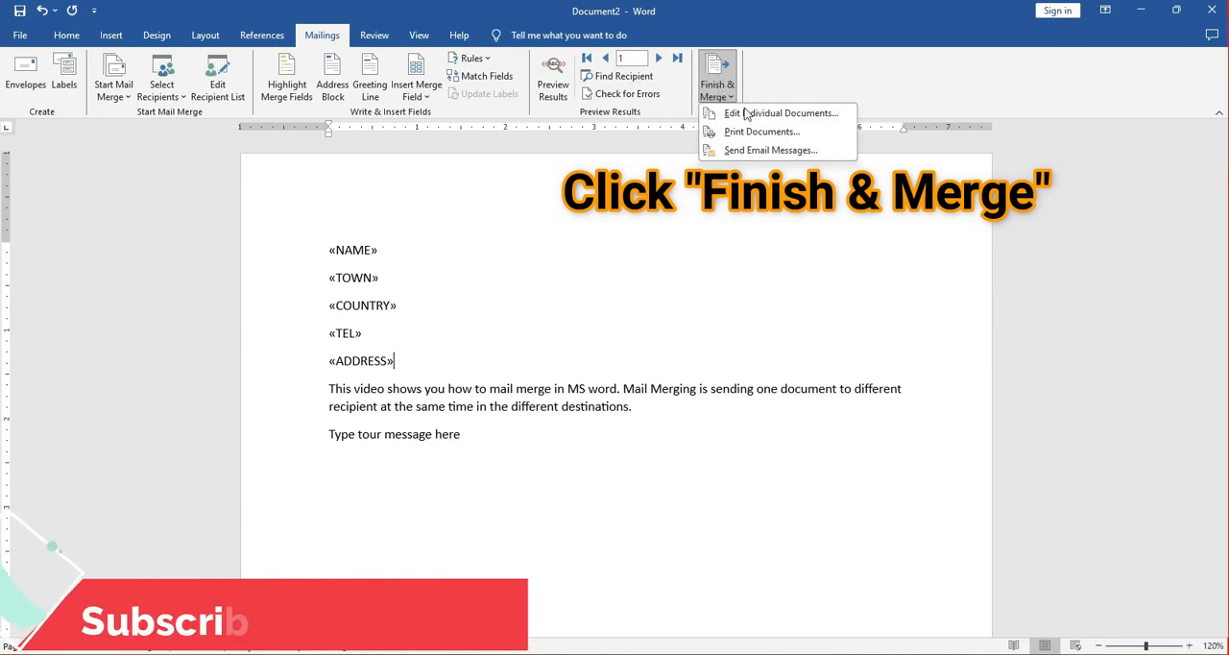
{"action": "left_click", "coordinate": [746, 115]}
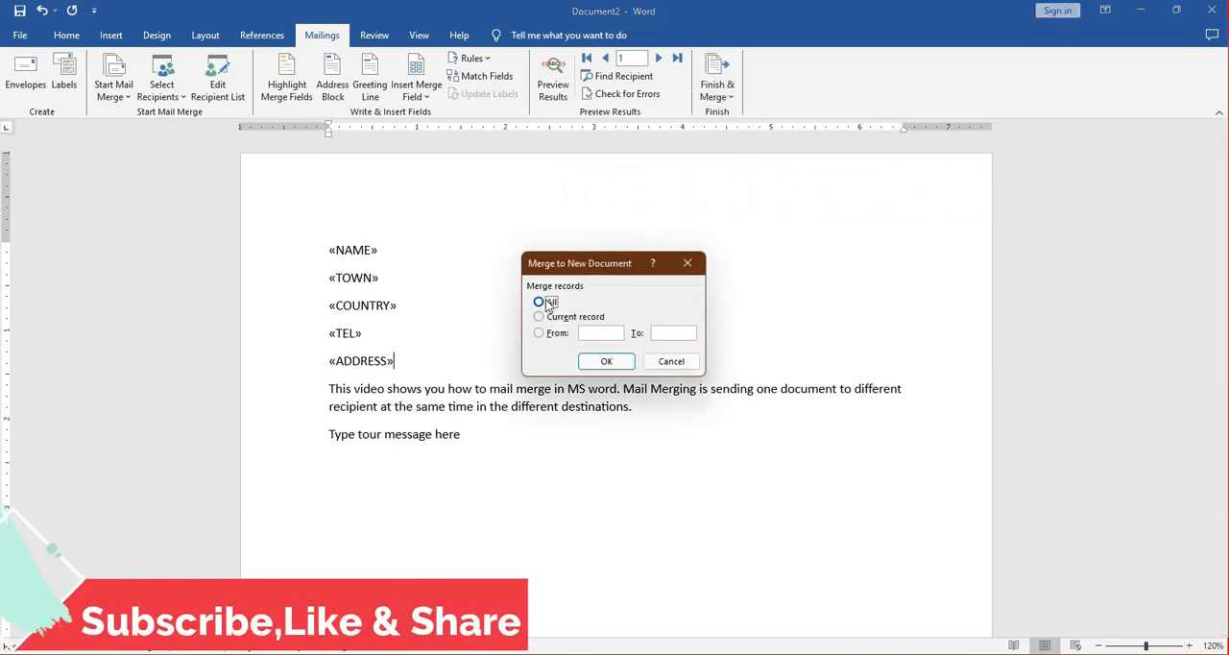
{"action": "left_click", "coordinate": [588, 360]}
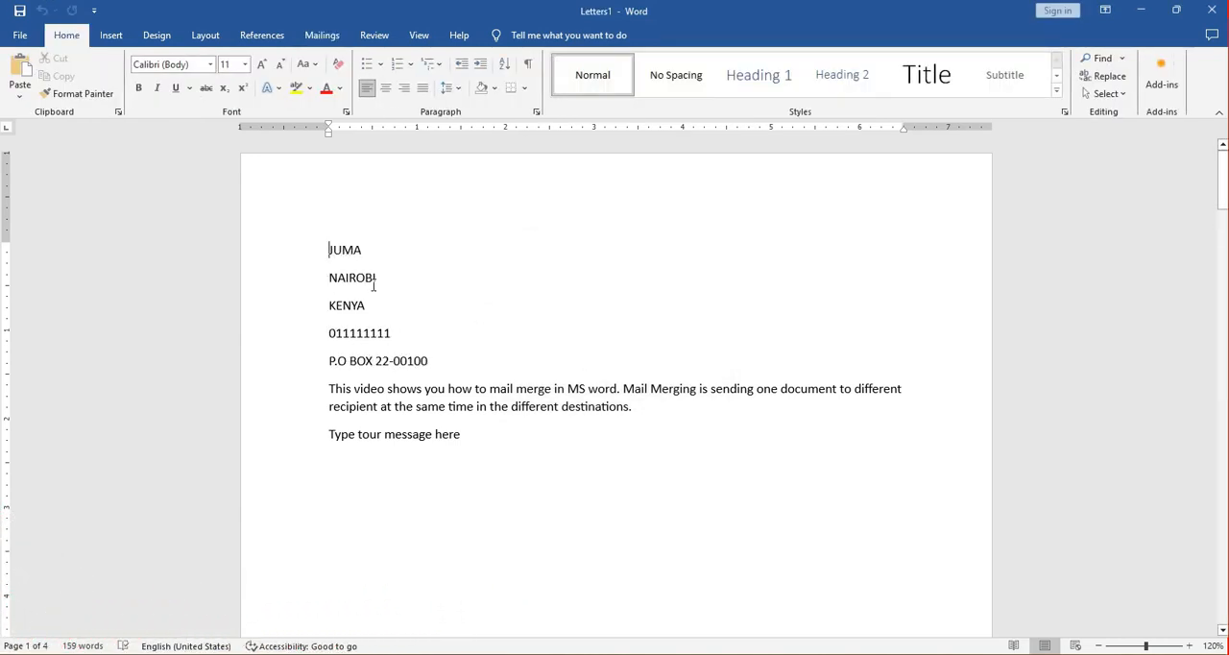
Look through the merged letters to check the recipient details and message on each page.
{"action": "scroll", "coordinate": [367, 323], "scroll_direction": "down", "scroll_amount": 12}
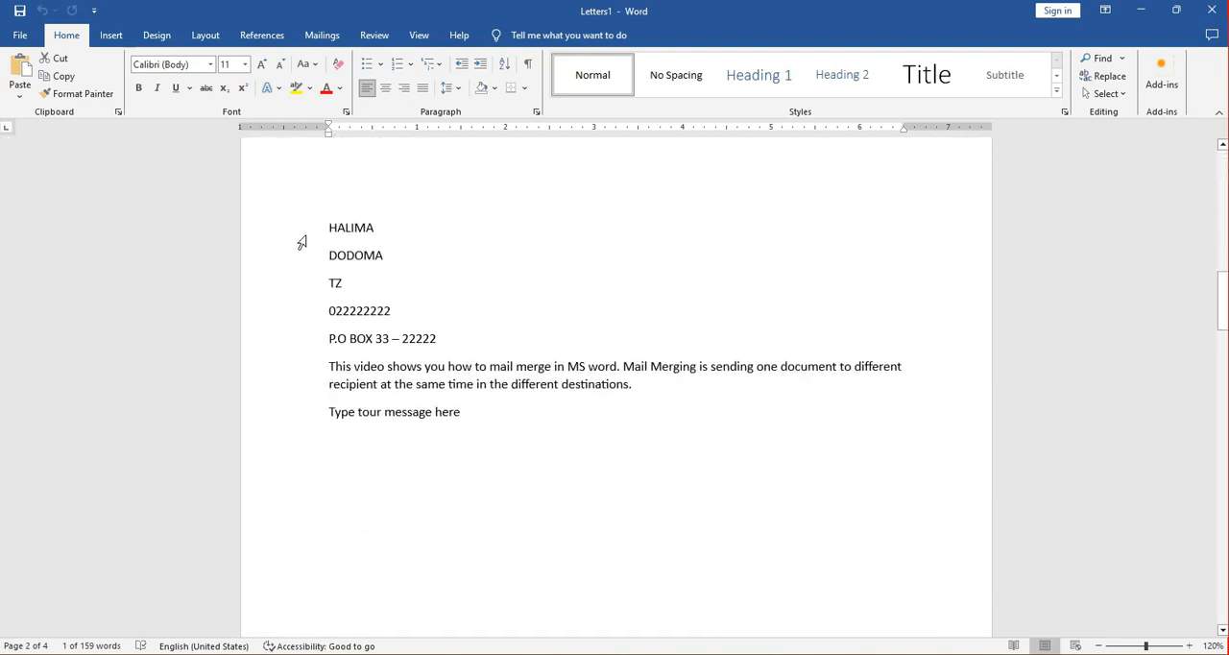
{"action": "scroll", "coordinate": [403, 307], "scroll_direction": "down", "scroll_amount": 3}
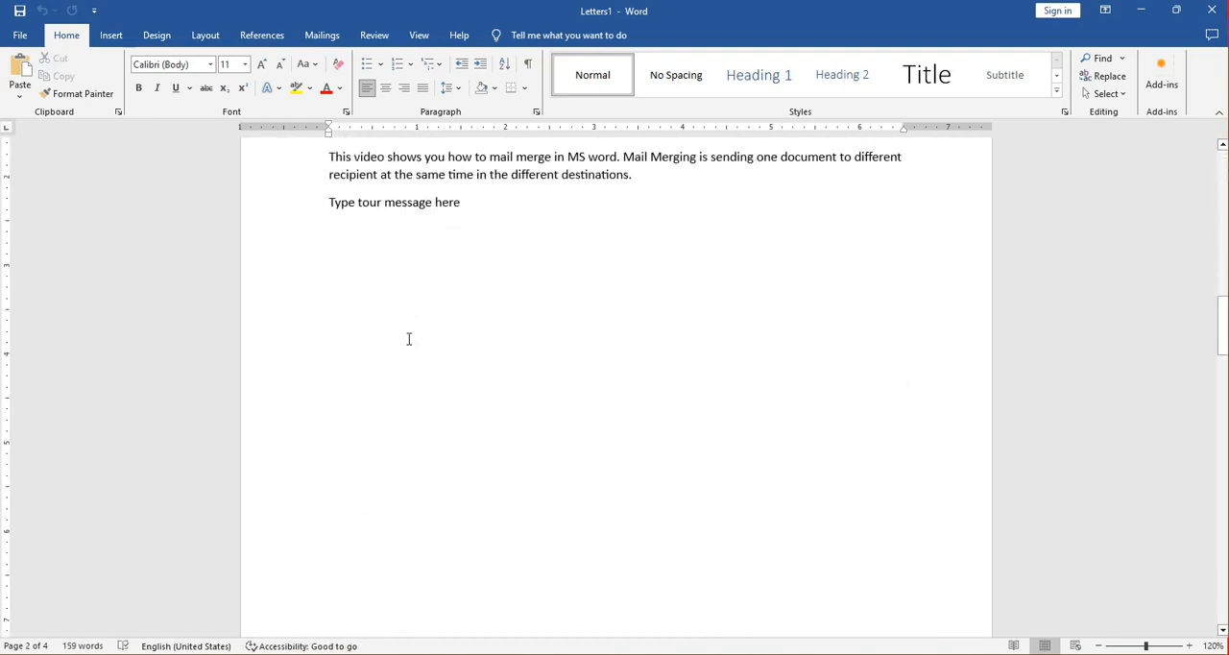
{"action": "scroll", "coordinate": [411, 338], "scroll_direction": "down", "scroll_amount": 5}
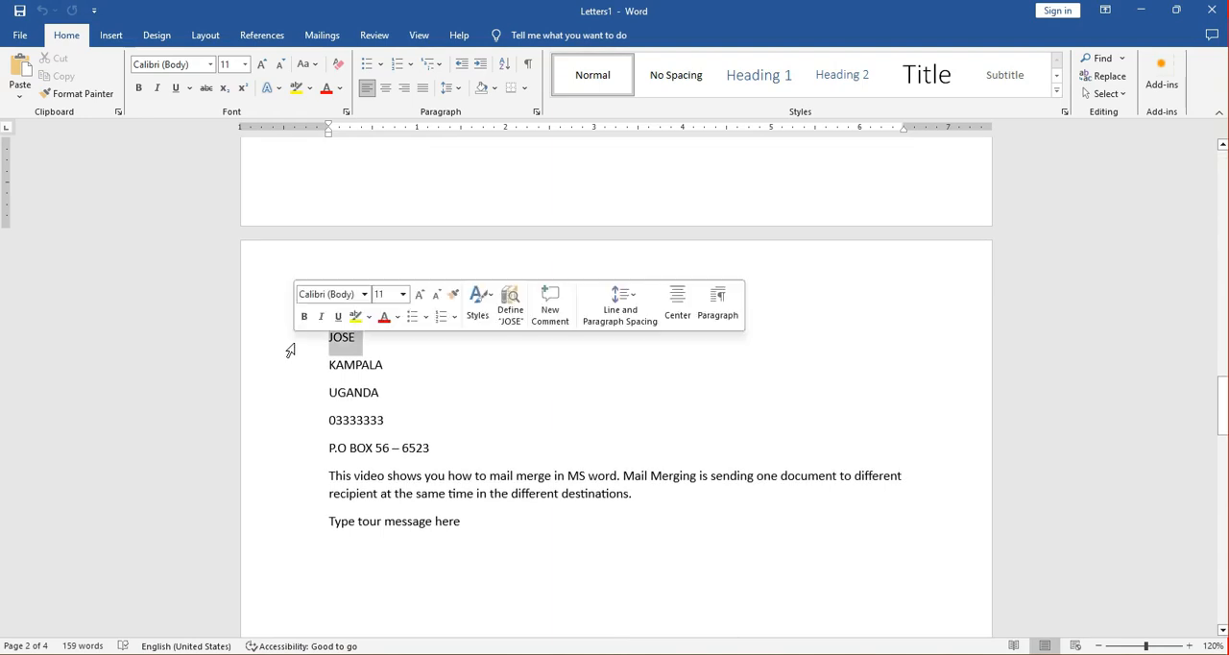
{"action": "scroll", "coordinate": [354, 375], "scroll_direction": "down", "scroll_amount": 20}
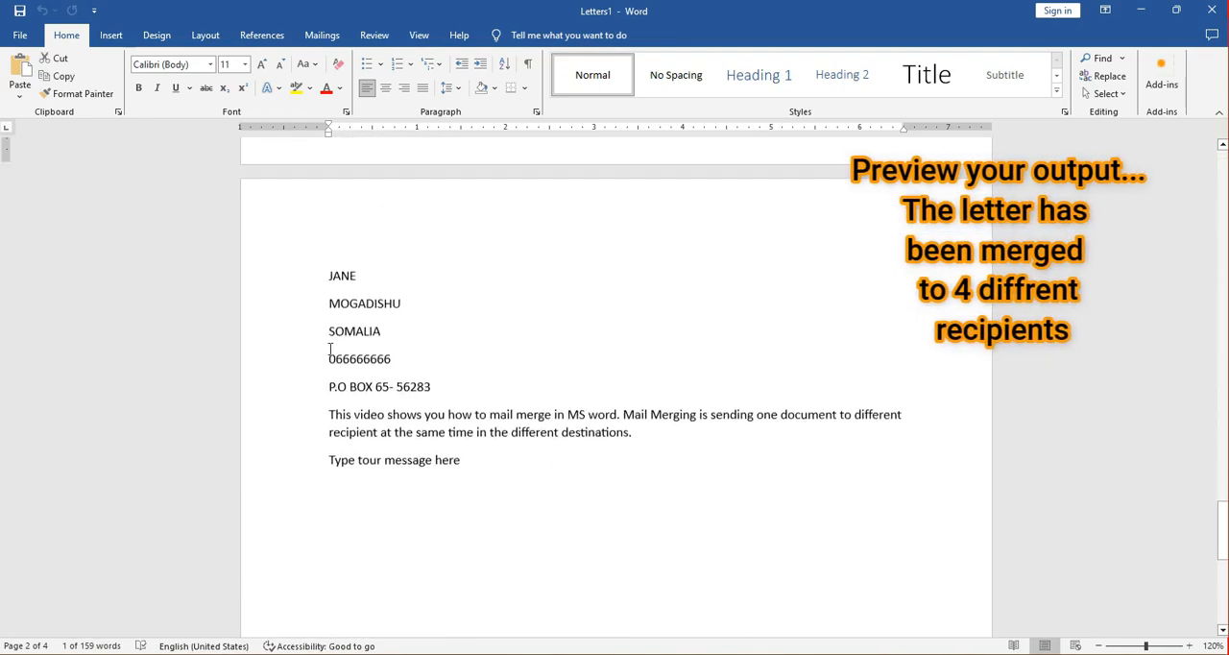
{"action": "left_click", "coordinate": [301, 275]}
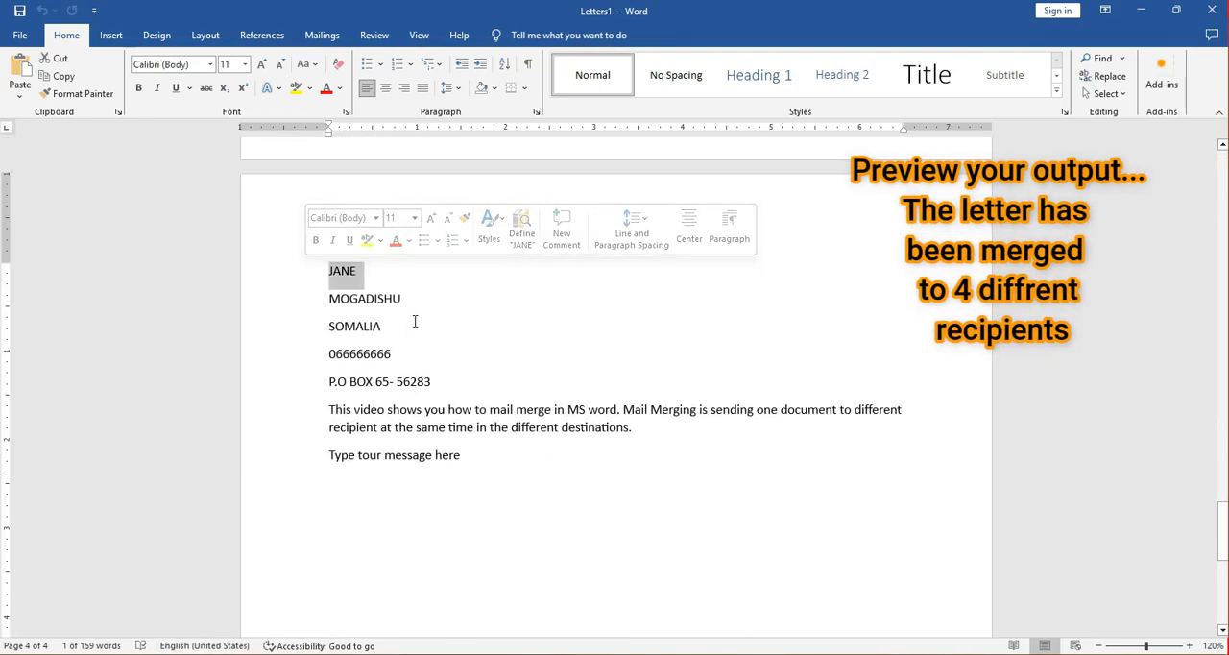
{"action": "scroll", "coordinate": [403, 336], "scroll_direction": "down", "scroll_amount": 5}
{"action": "scroll", "coordinate": [413, 365], "scroll_direction": "up", "scroll_amount": 10}
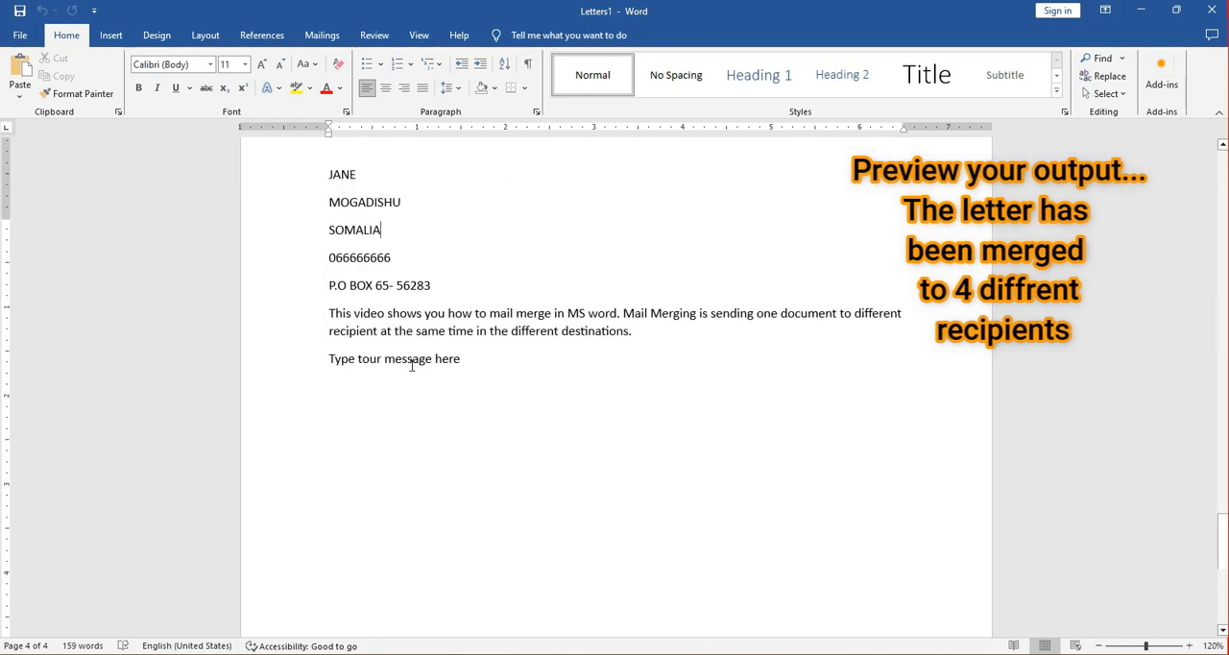
{"action": "scroll", "coordinate": [410, 365], "scroll_direction": "up", "scroll_amount": 15}
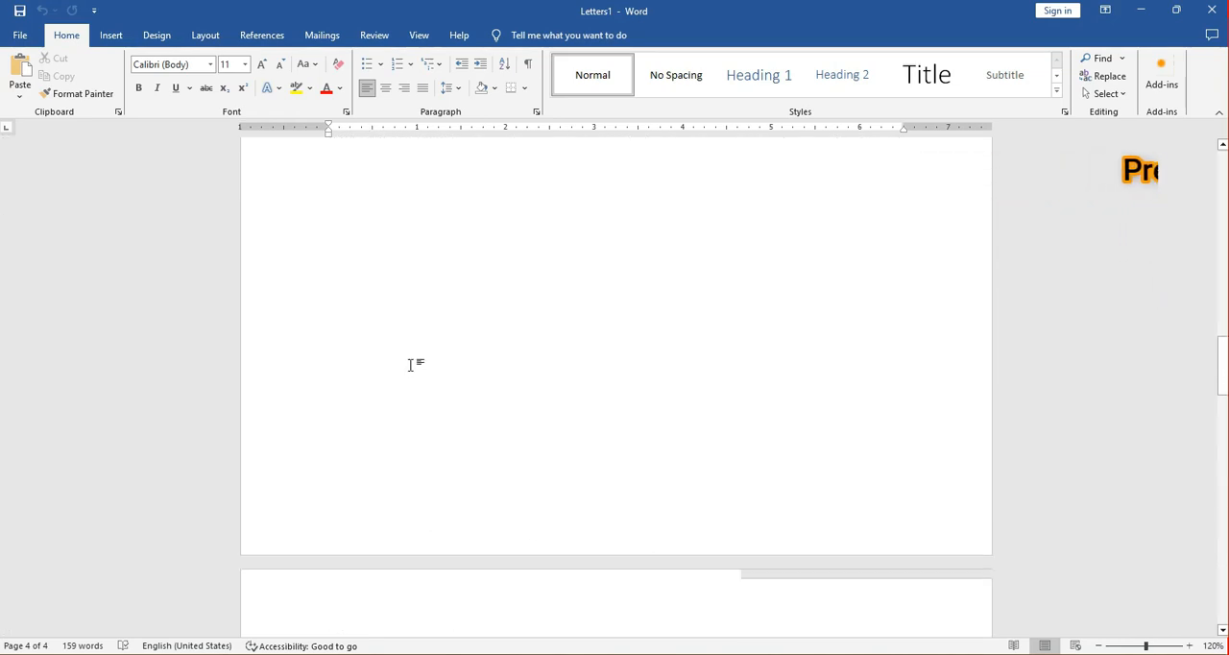
{"action": "scroll", "coordinate": [410, 365], "scroll_direction": "down", "scroll_amount": 5}
{"action": "scroll", "coordinate": [410, 365], "scroll_direction": "up", "scroll_amount": 3}
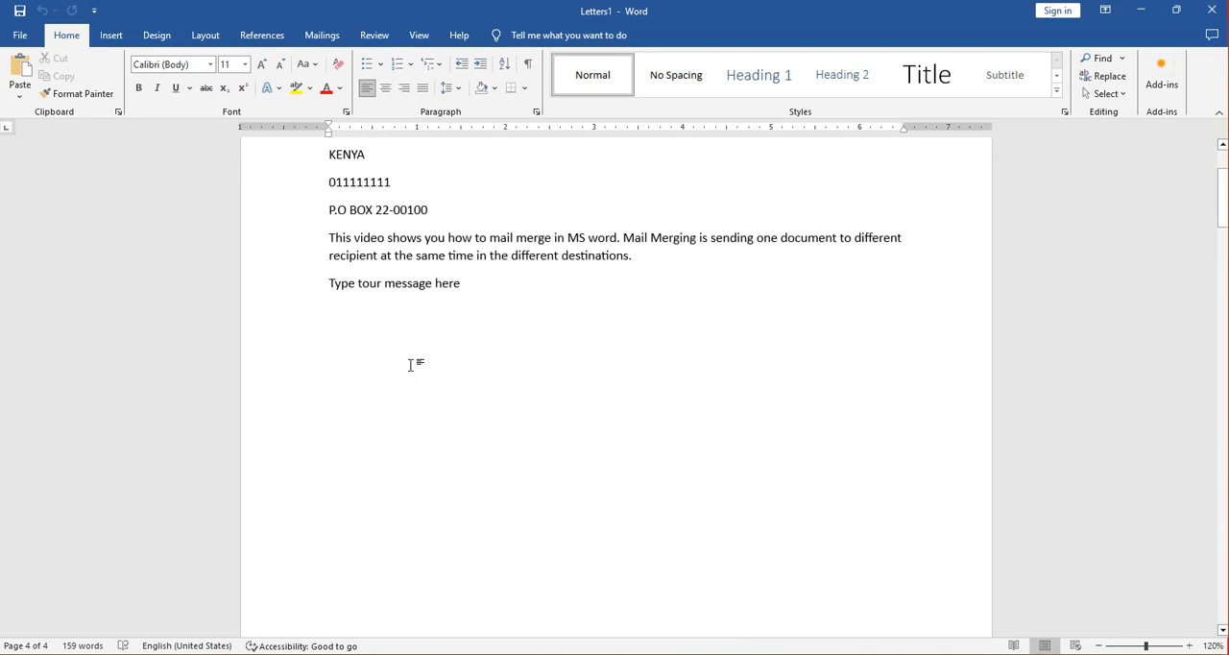
{"action": "scroll", "coordinate": [410, 365], "scroll_direction": "up", "scroll_amount": 2}
{"action": "scroll", "coordinate": [411, 364], "scroll_direction": "down", "scroll_amount": 7}
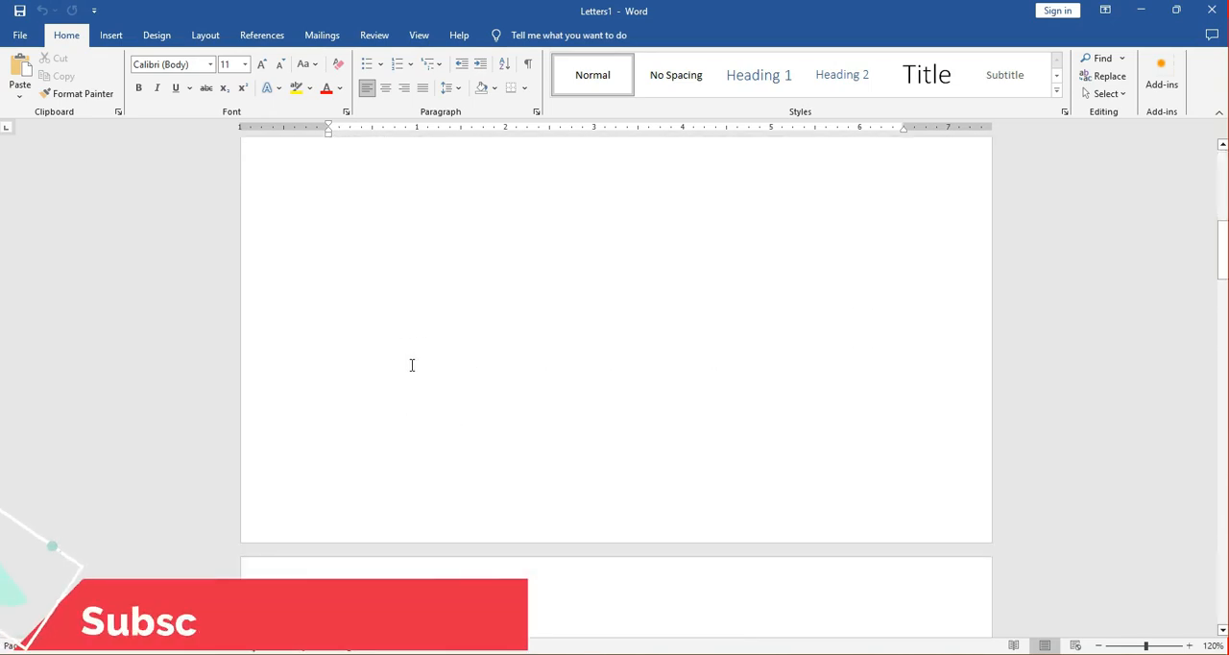